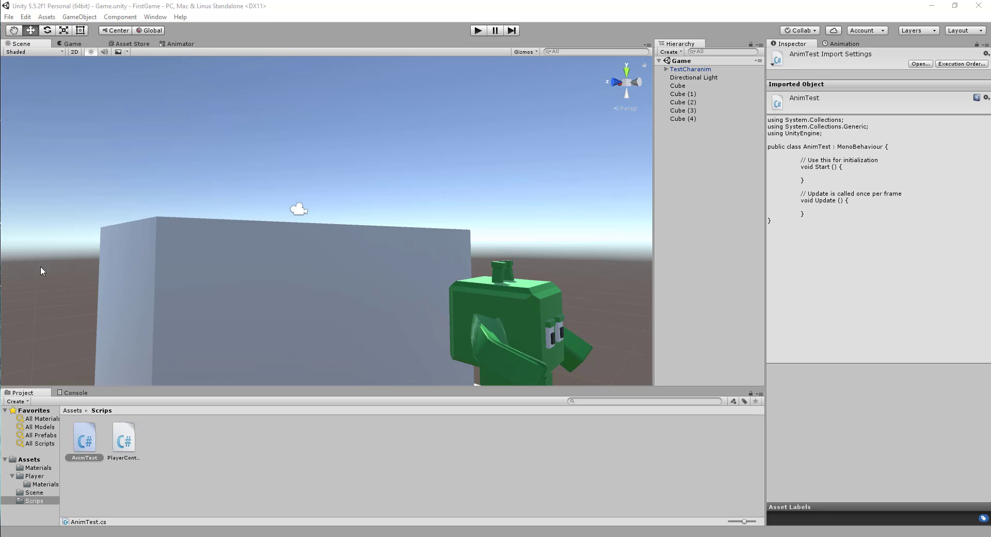
Open AnimTest.cs from the Scrips folder in Visual Studio.
{"action": "double_click", "coordinate": [93, 445]}
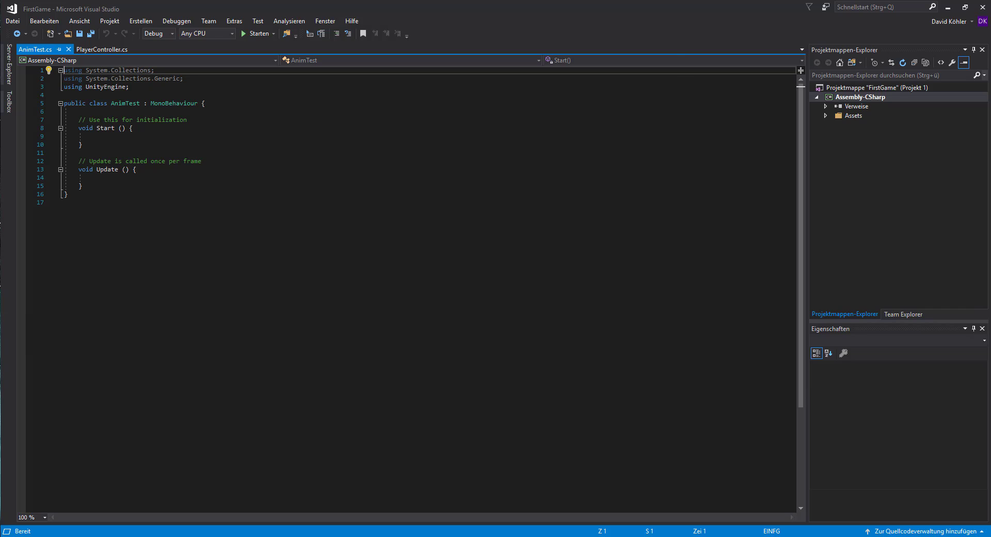
Bring the Unity editor back in front of Visual Studio.
{"action": "key", "text": "alt+Tab"}
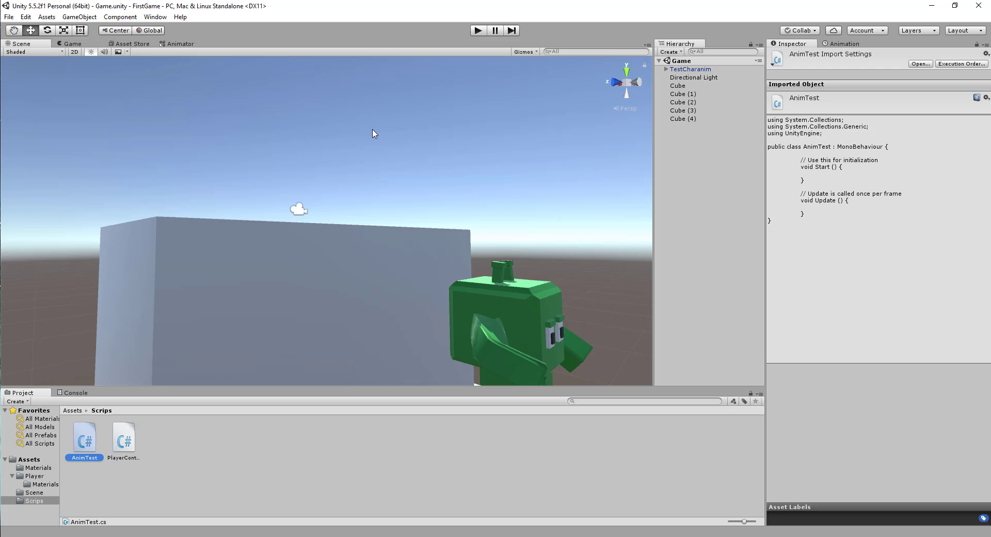
Add an Int parameter named AnimTest in PlayerAnimController's Animator, then go back to AnimTest.cs.
{"action": "left_click", "coordinate": [180, 44]}
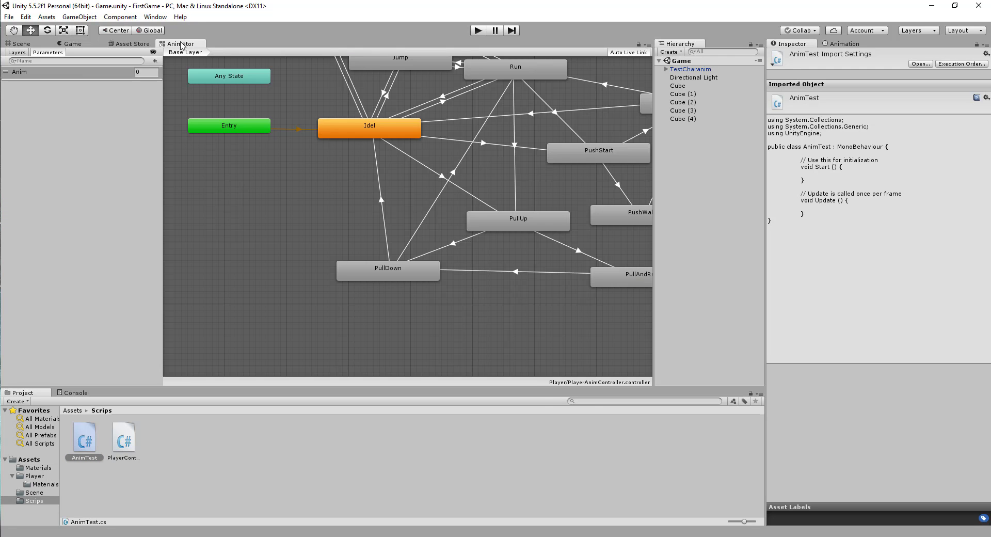
{"action": "middle_click_drag", "start_coordinate": [504, 305], "coordinate": [345, 231]}
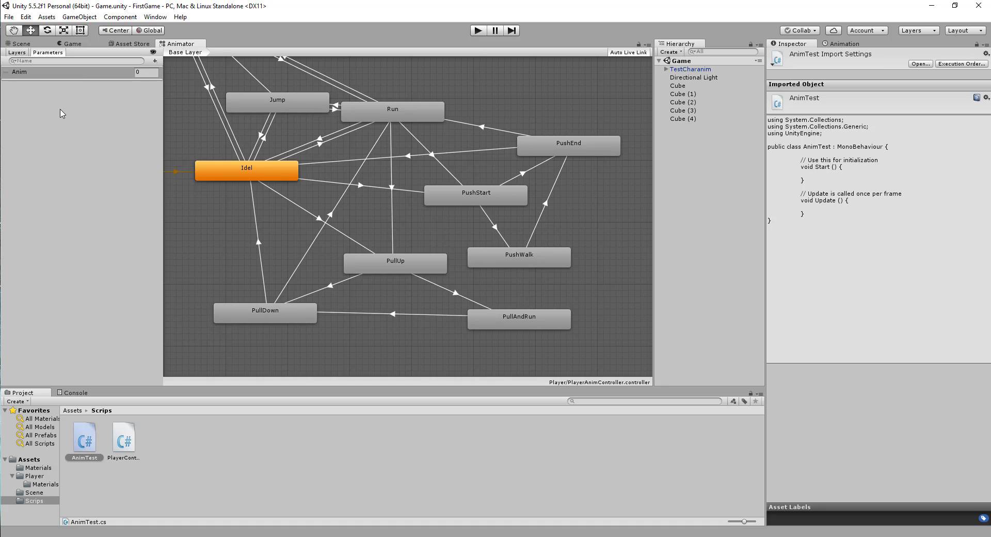
{"action": "left_click", "coordinate": [154, 61]}
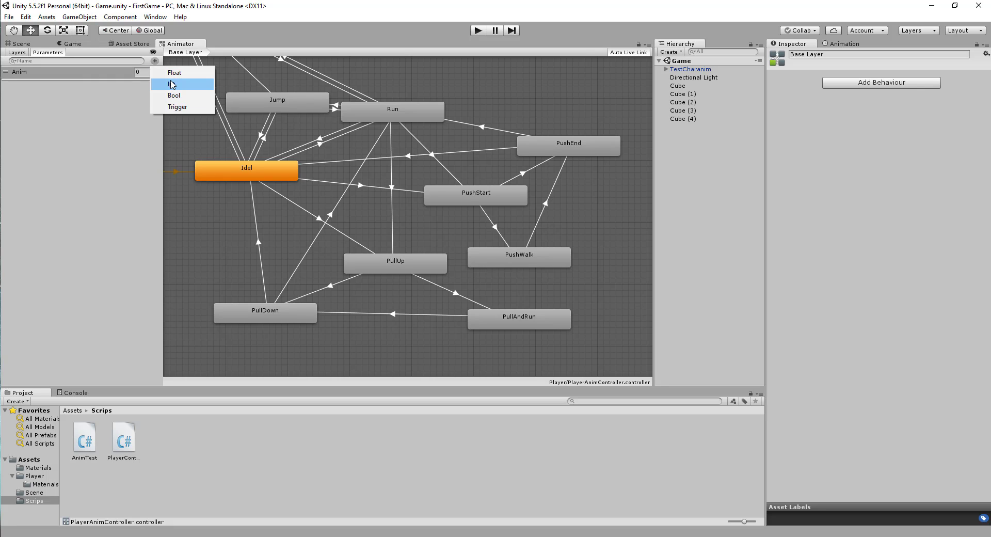
{"action": "left_click", "coordinate": [171, 84]}
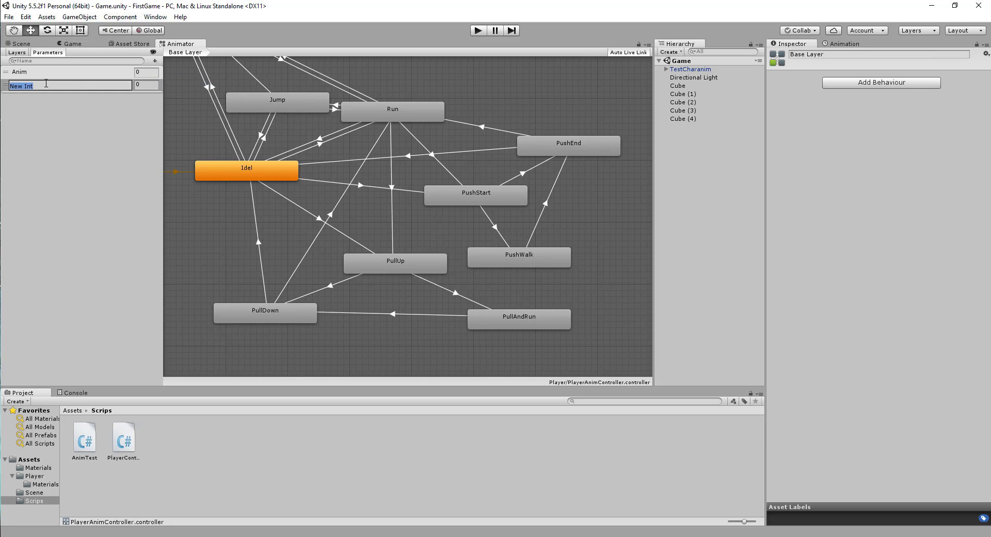
{"action": "type", "text": "AnimT"}
{"action": "type", "text": "est"}
{"action": "left_click", "coordinate": [97, 130]}
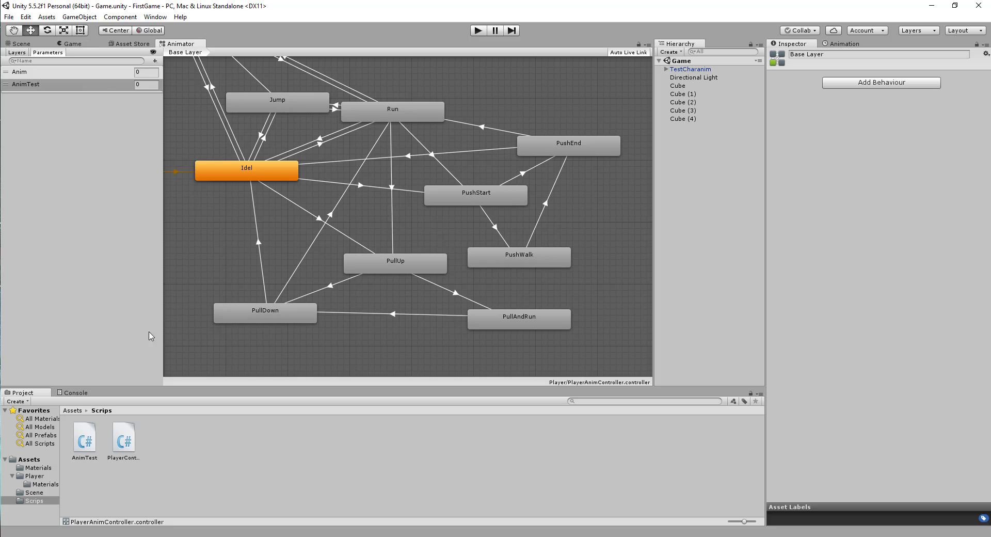
{"action": "left_click", "coordinate": [173, 534]}
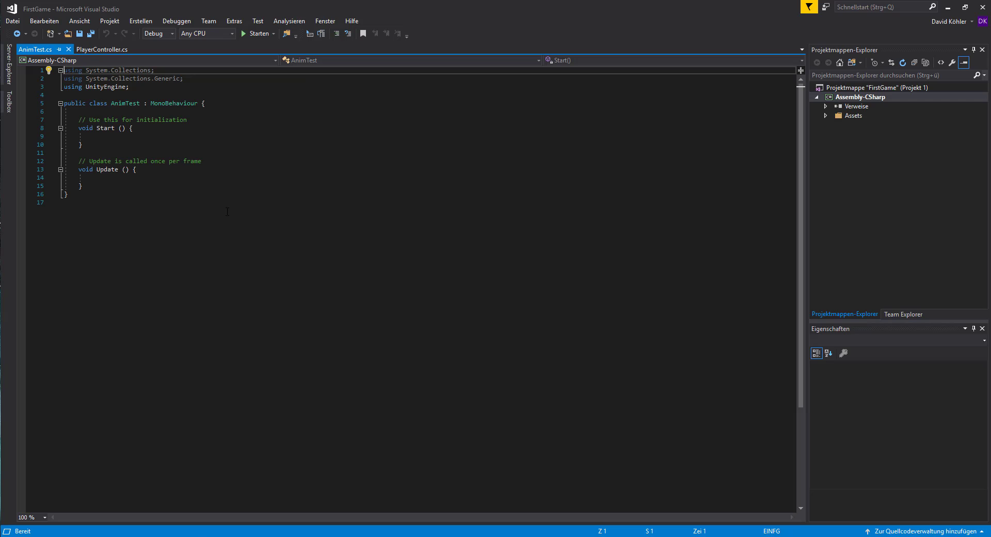
Declare a field 'public Animator animator' at the top of the AnimTest class.
{"action": "left_click", "coordinate": [103, 140]}
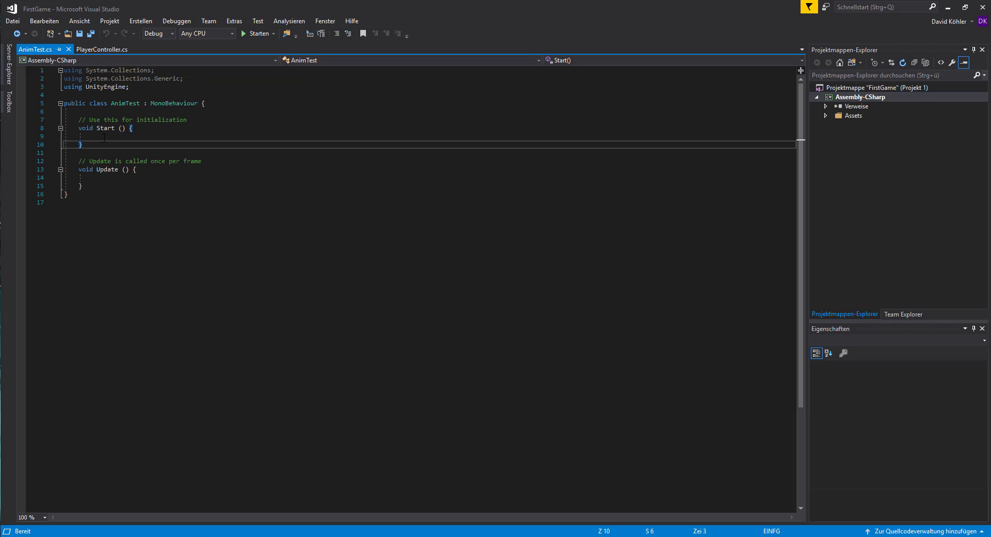
{"action": "left_click", "coordinate": [111, 112]}
{"action": "key", "text": "Return"}
{"action": "key", "text": "Return"}
{"action": "key", "text": "Up"}
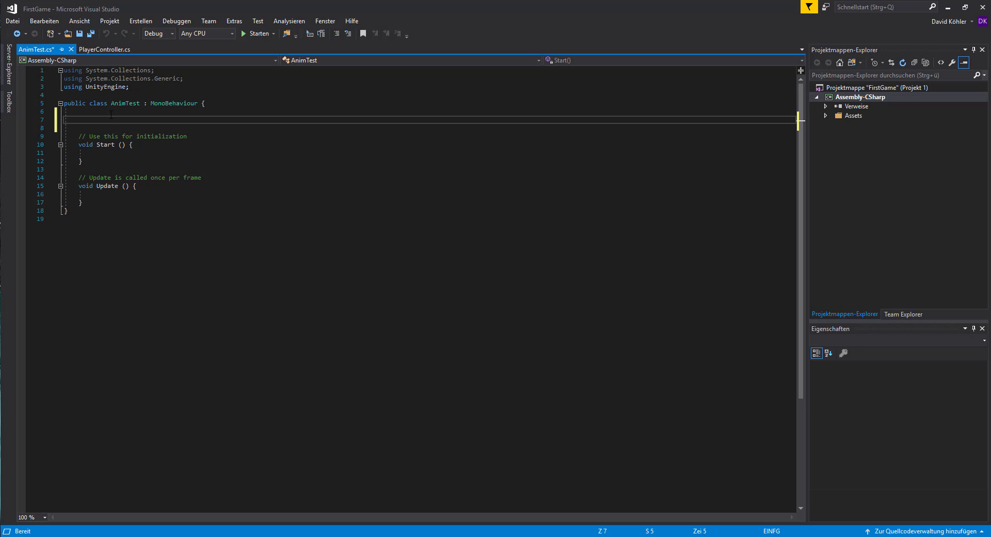
{"action": "type", "text": "public "}
{"action": "type", "text": "Animator"}
{"action": "key", "text": "BackSpace"}
{"action": "key", "text": "BackSpace"}
{"action": "key", "text": "BackSpace"}
{"action": "type", "text": "or "}
{"action": "type", "text": "an"}
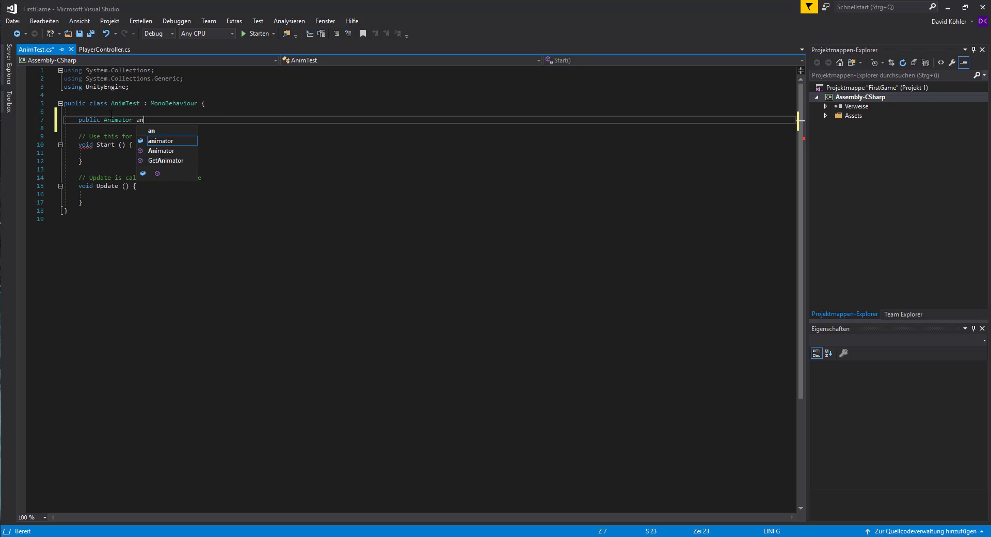
{"action": "type", "text": "ima"}
{"action": "key", "text": "Return"}
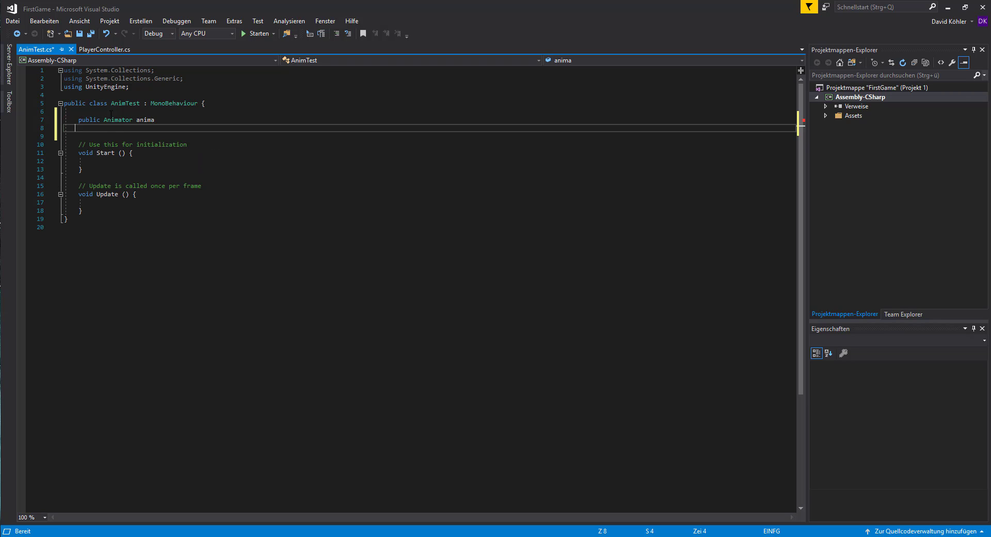
{"action": "key", "text": "BackSpace"}
{"action": "type", "text": "t"}
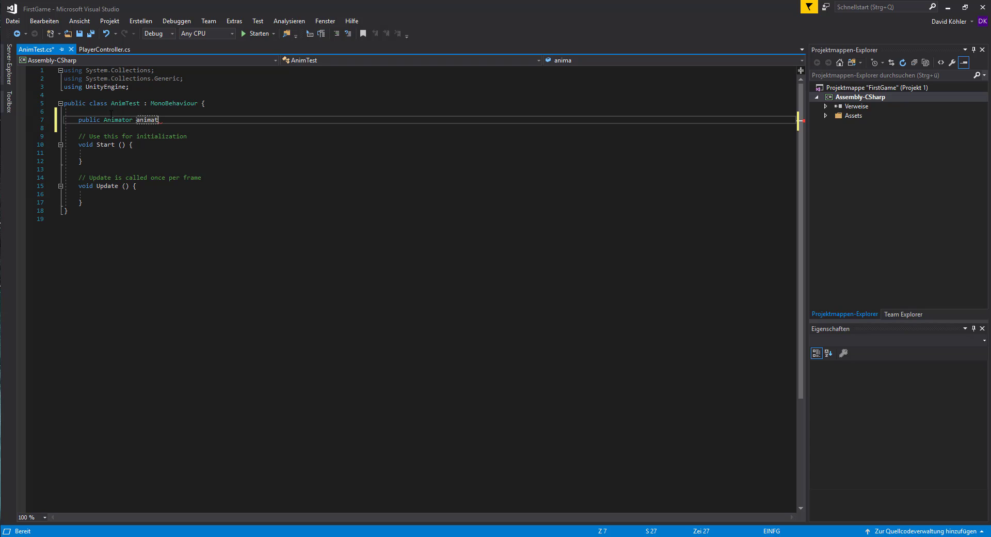
{"action": "type", "text": "or"}
Assign animator = GetComponent<Animator>(); in Start(), then return to Unity.
{"action": "left_click", "coordinate": [123, 155]}
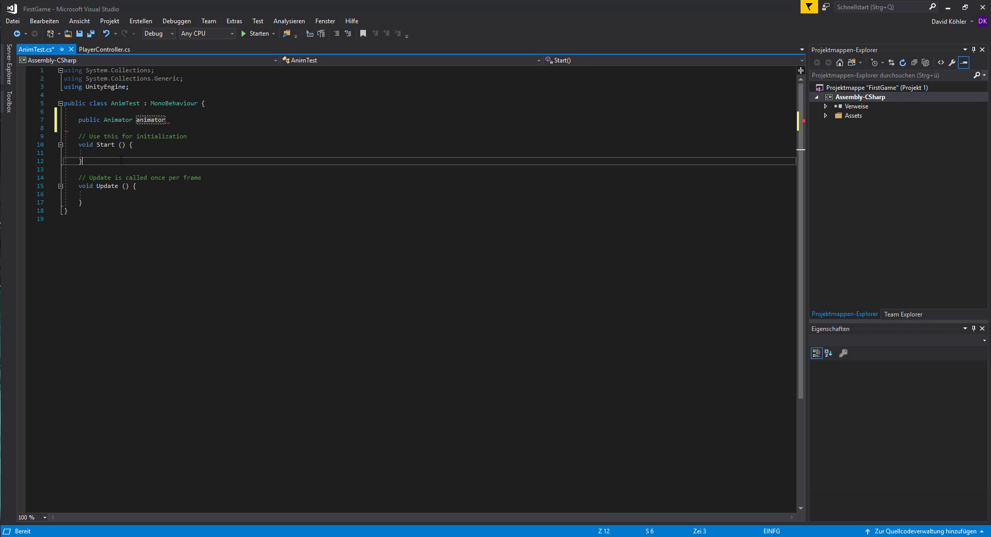
{"action": "type", "text": "an"}
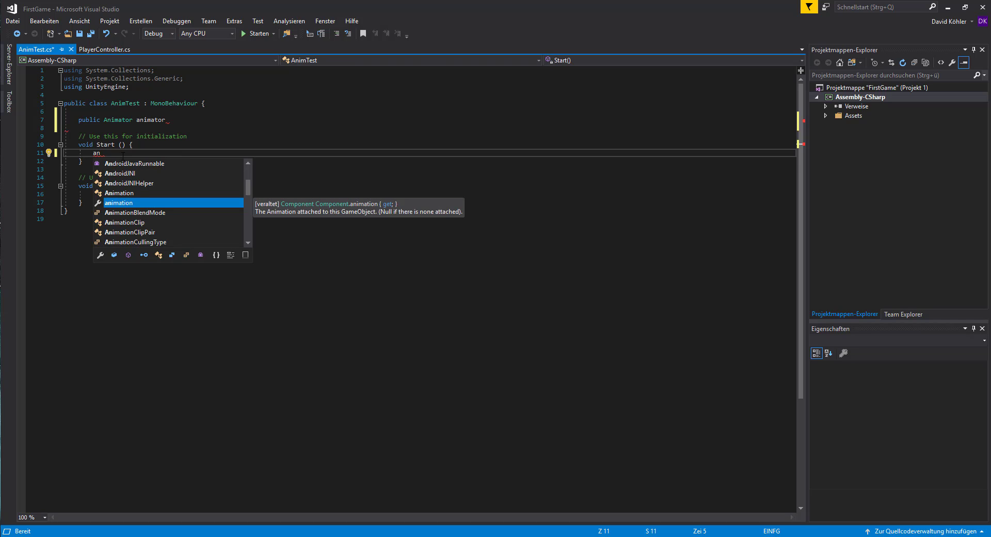
{"action": "type", "text": "ima"}
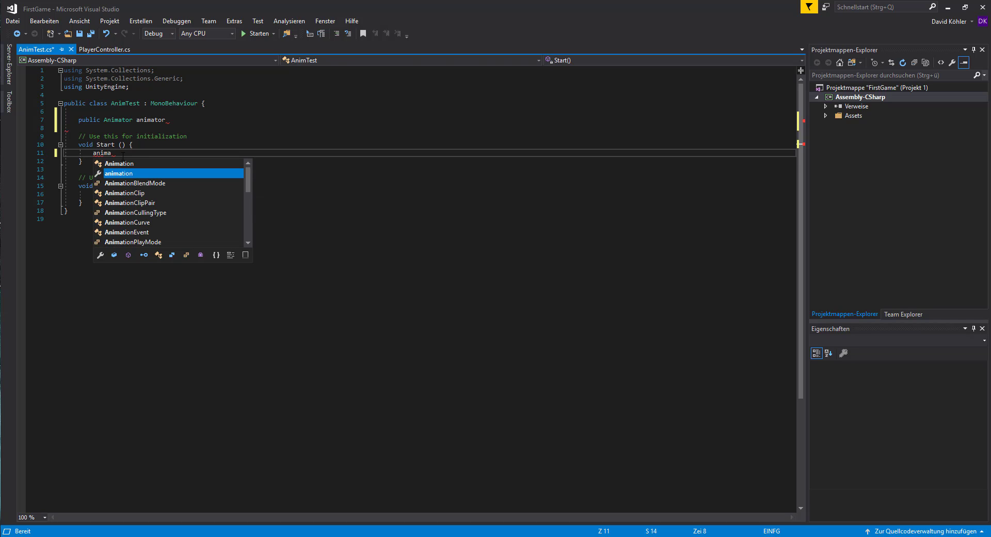
{"action": "type", "text": "tor"}
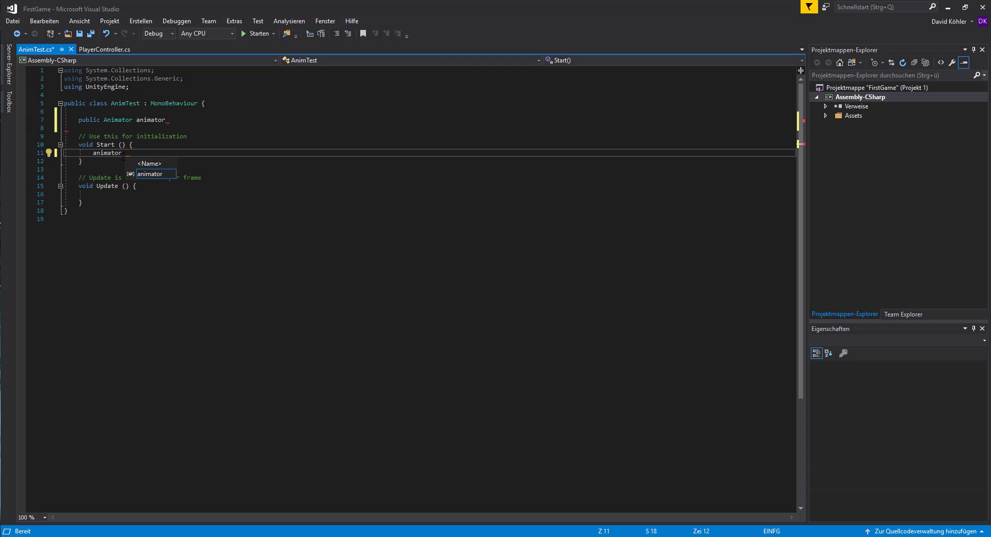
{"action": "type", "text": " = Ger"}
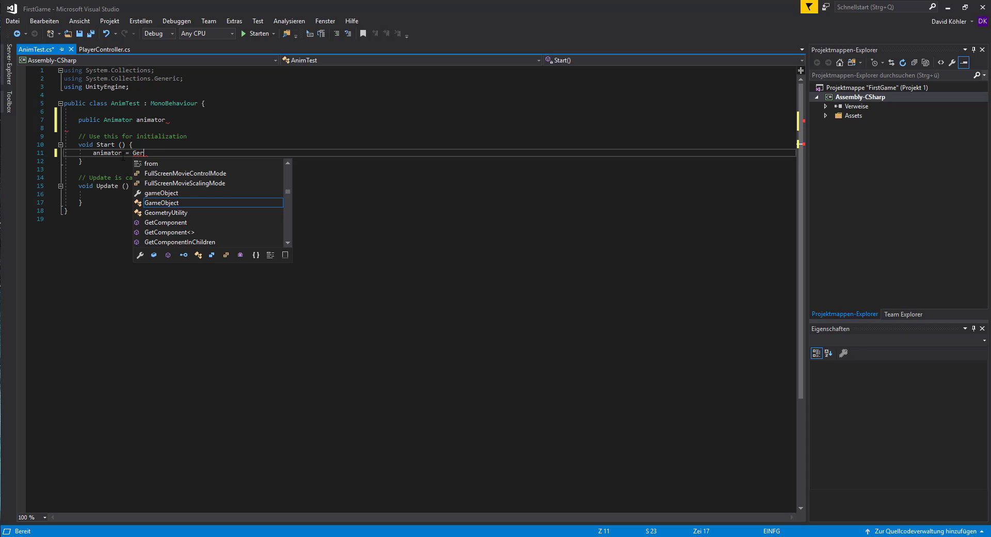
{"action": "key", "text": "BackSpace"}
{"action": "type", "text": "tC"}
{"action": "key", "text": "Tab"}
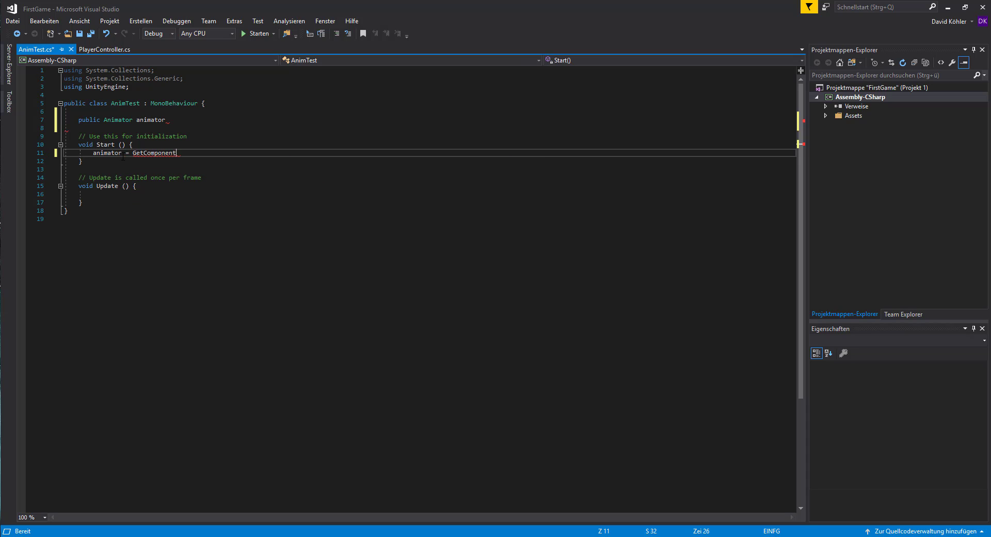
{"action": "type", "text": "<An"}
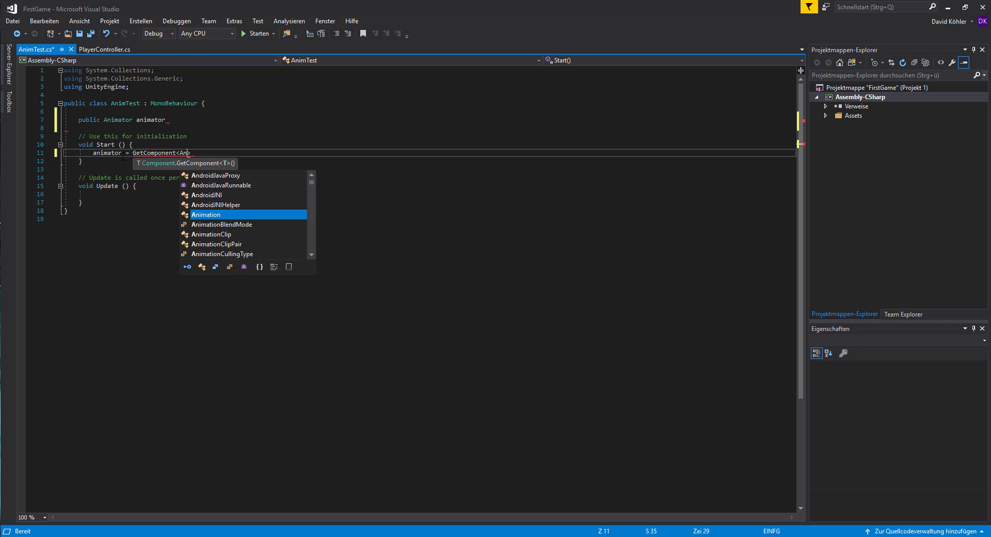
{"action": "type", "text": "imator"}
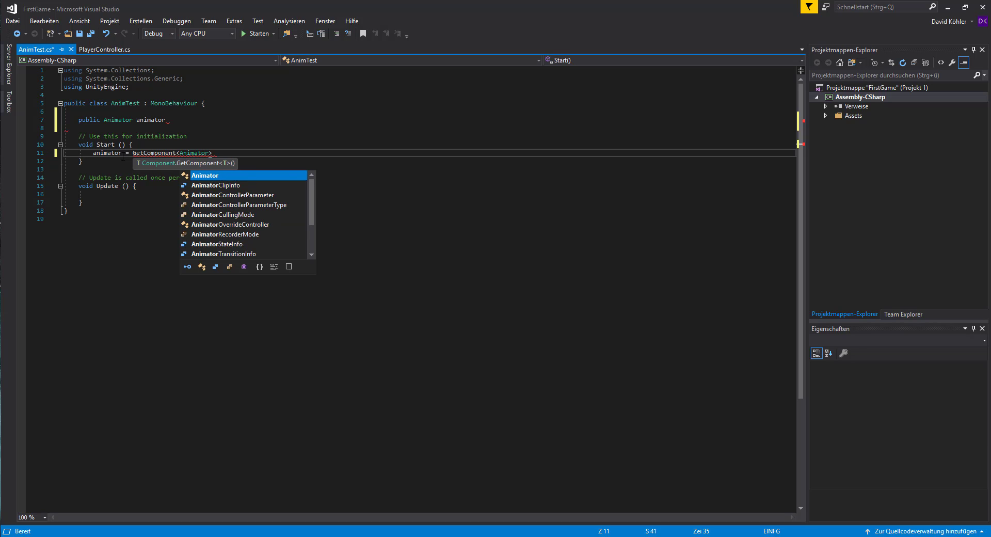
{"action": "type", "text": ">("}
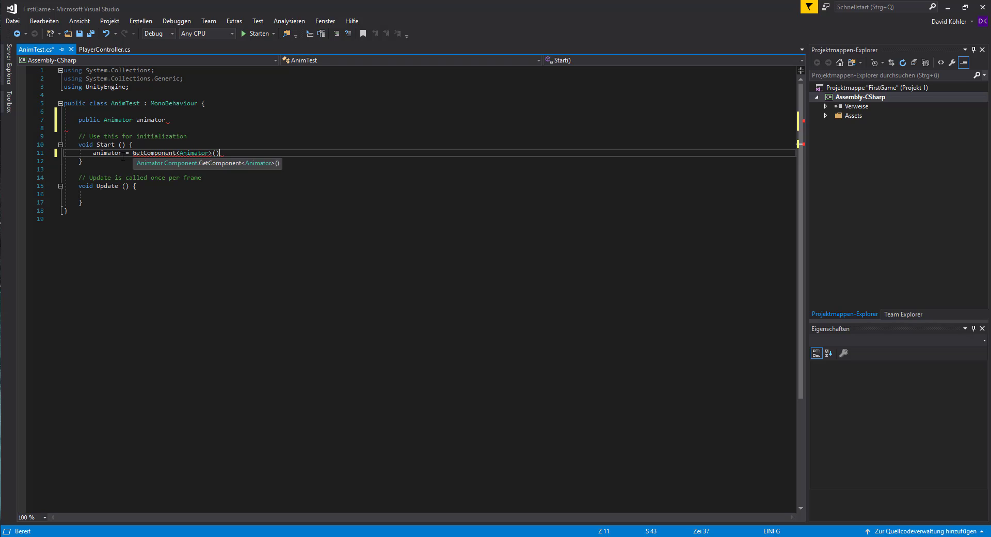
{"action": "type", "text": ");"}
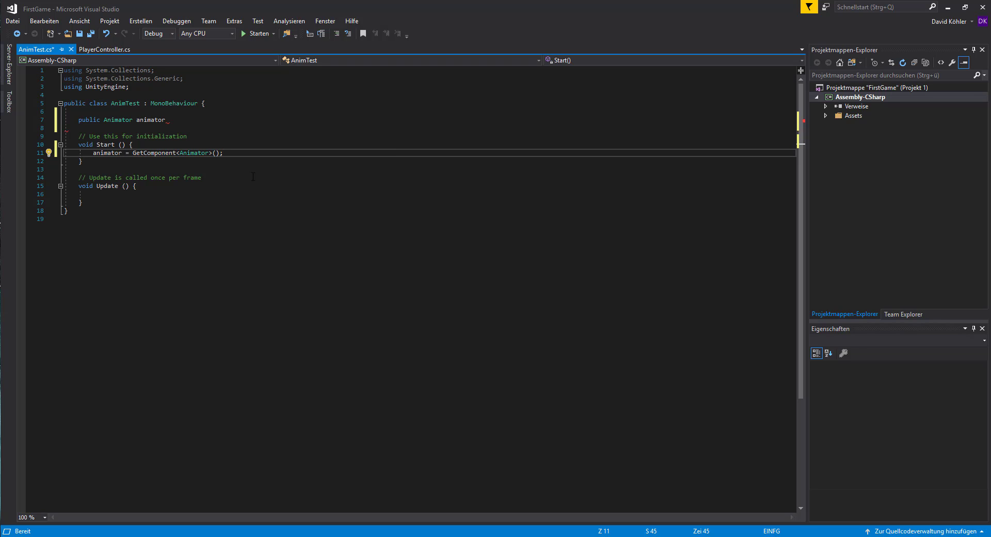
{"action": "left_click", "coordinate": [101, 194]}
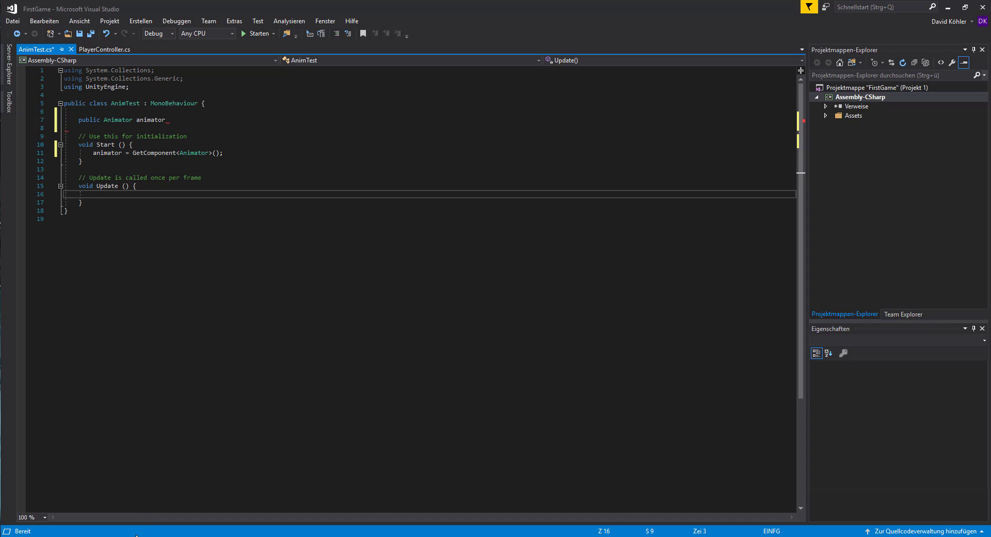
{"action": "key", "text": "alt+Tab"}
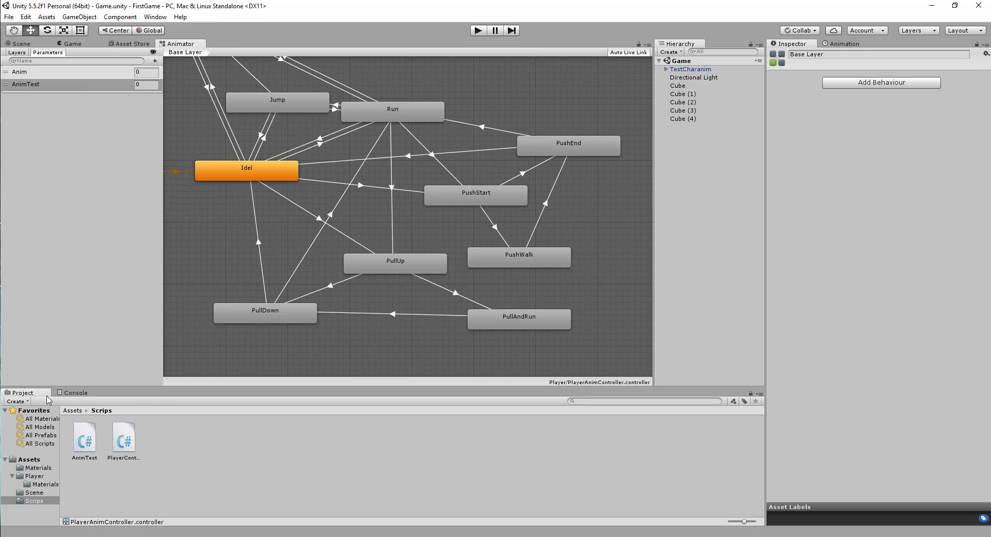
Select and frame TestCharanim in the Scene view to check its components.
{"action": "left_click", "coordinate": [21, 44]}
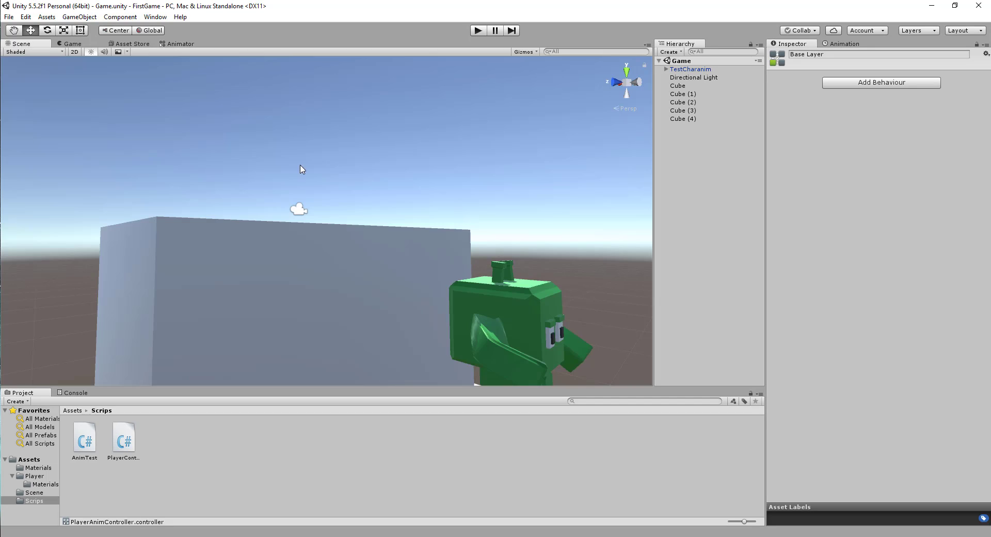
{"action": "left_click", "coordinate": [690, 68]}
{"action": "middle_click_drag", "start_coordinate": [546, 303], "coordinate": [438, 239]}
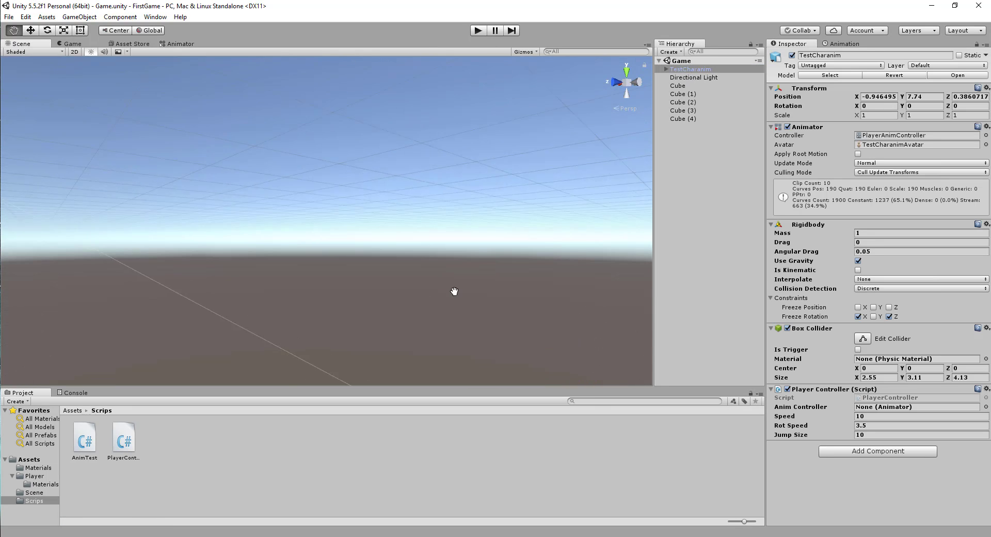
{"action": "key", "text": "f"}
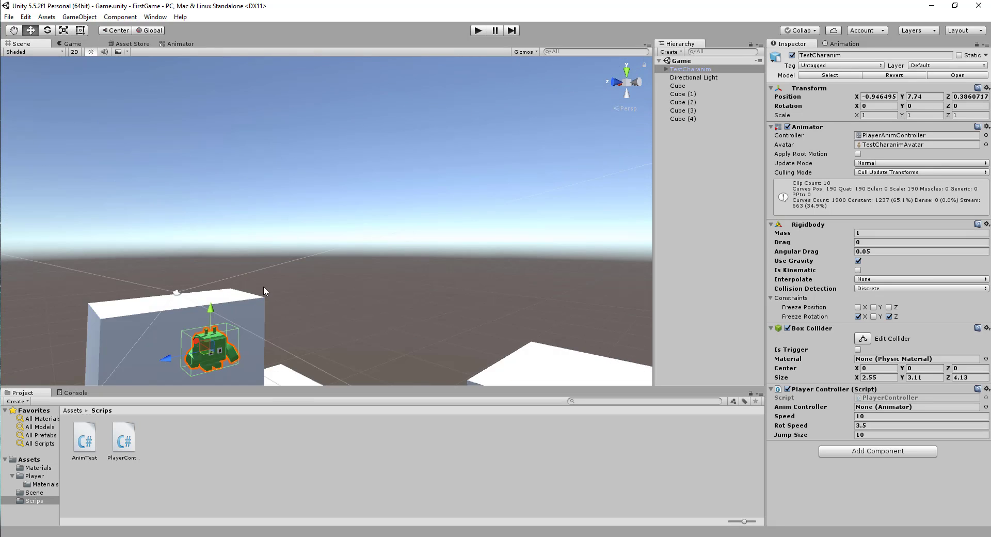
{"action": "middle_click_drag", "start_coordinate": [263, 291], "coordinate": [378, 289]}
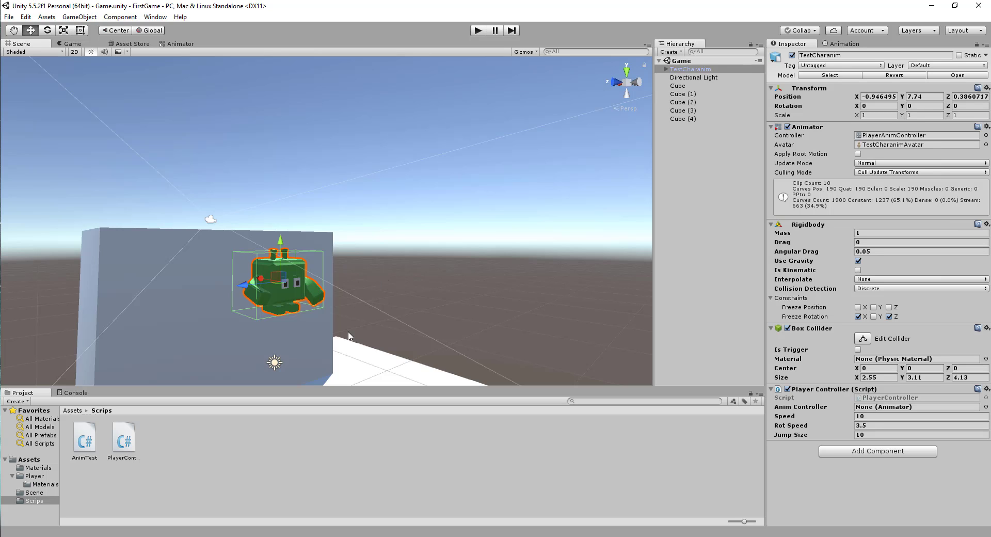
{"action": "key", "text": "alt+Tab"}
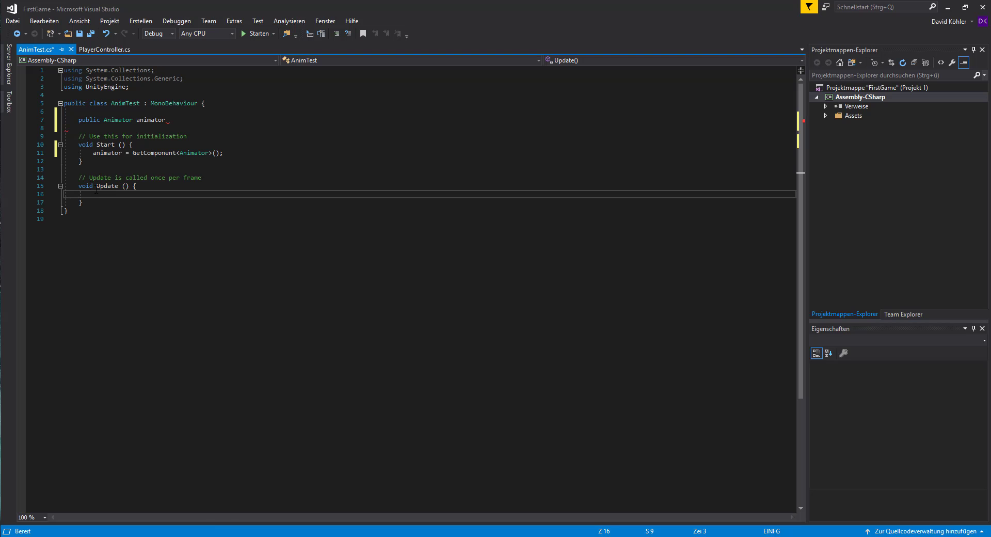
In Update(), write if (animator.GetInteger("animTest") == 0) and open its block.
{"action": "type", "text": "i"}
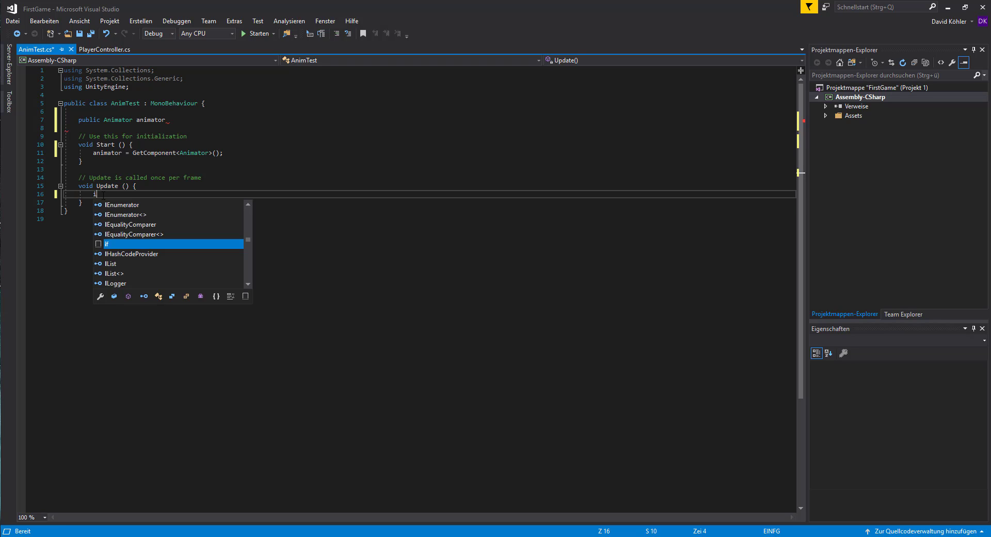
{"action": "type", "text": "f("}
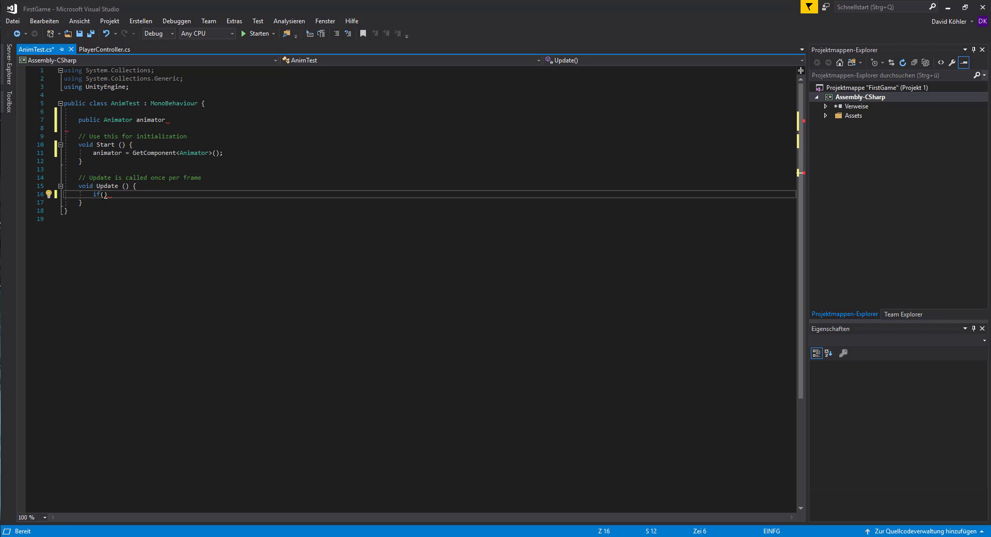
{"action": "type", "text": "an"}
{"action": "key", "text": "Tab"}
{"action": "type", "text": ".get"}
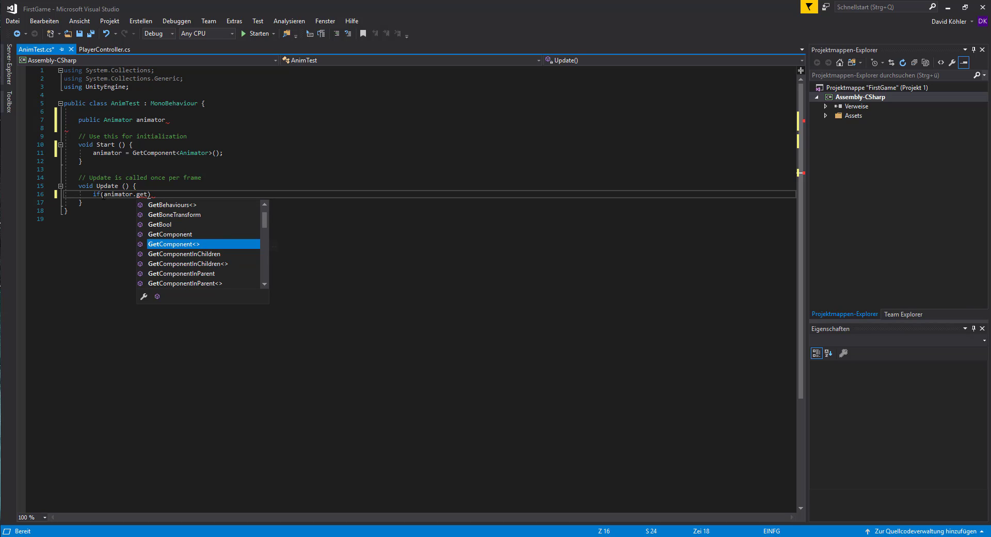
{"action": "type", "text": "I"}
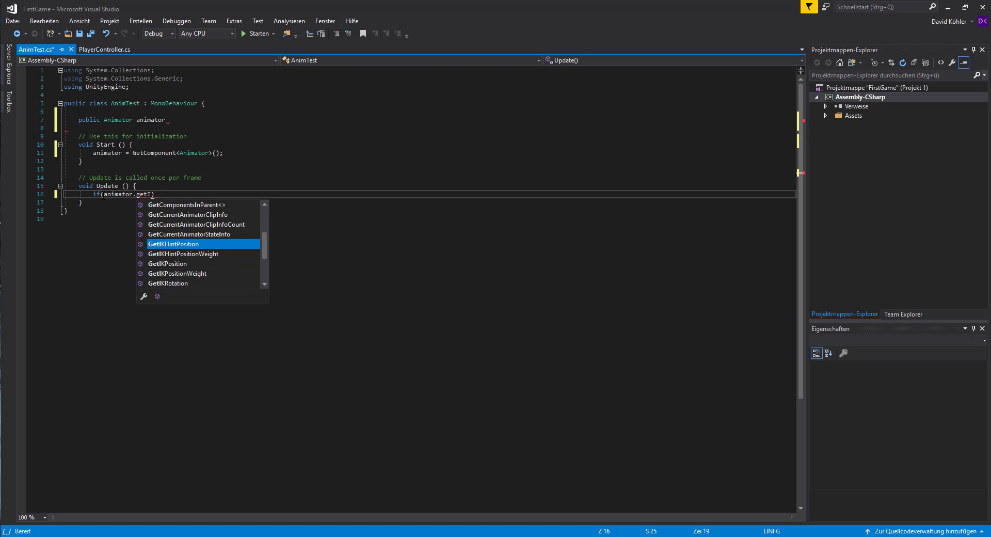
{"action": "type", "text": "nt()"}
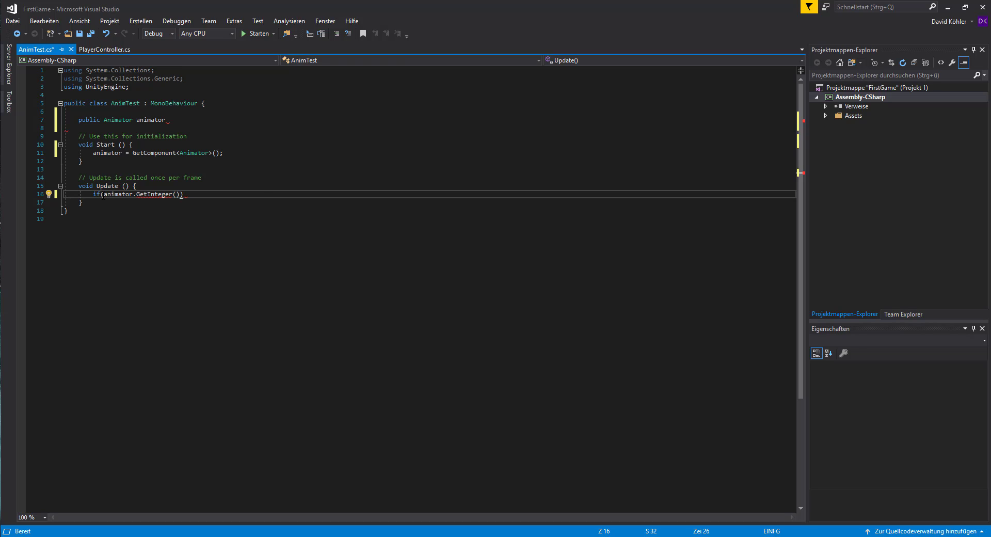
{"action": "type", "text": "\""}
{"action": "type", "text": "ani"}
{"action": "type", "text": "mTest"}
{"action": "type", "text": "=="}
{"action": "type", "text": " 0"}
{"action": "type", "text": ")"}
{"action": "key", "text": "Return"}
{"action": "type", "text": "{"}
{"action": "key", "text": "Return"}
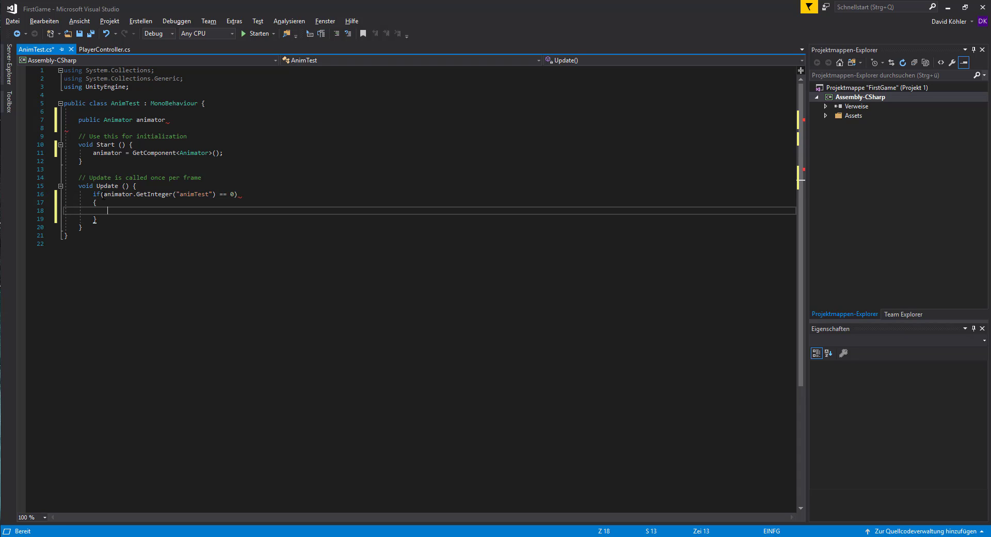
Inside the if block, add Debug.Log("Genau richtig");.
{"action": "type", "text": "Debu"}
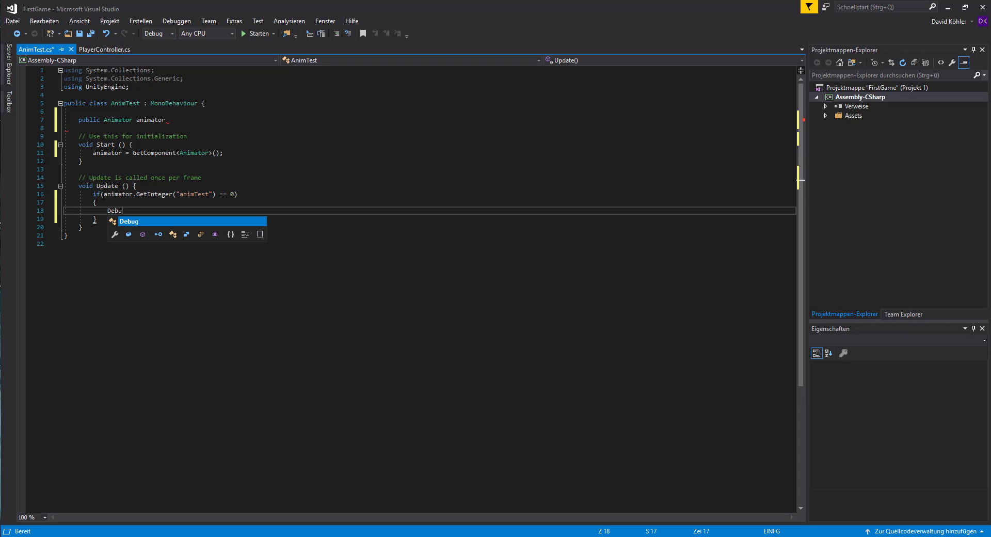
{"action": "type", "text": "g.lo"}
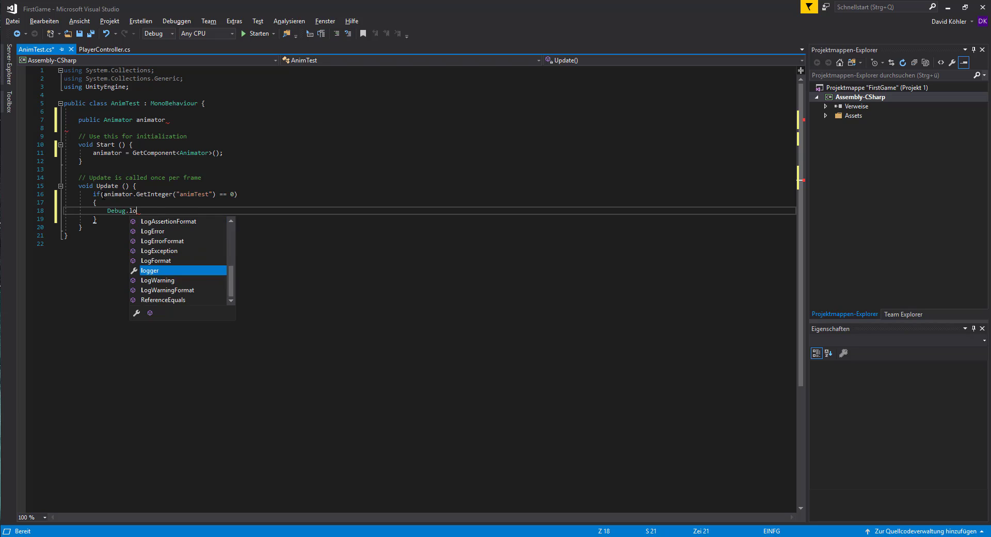
{"action": "key", "text": "BackSpace"}
{"action": "key", "text": "BackSpace"}
{"action": "type", "text": "L"}
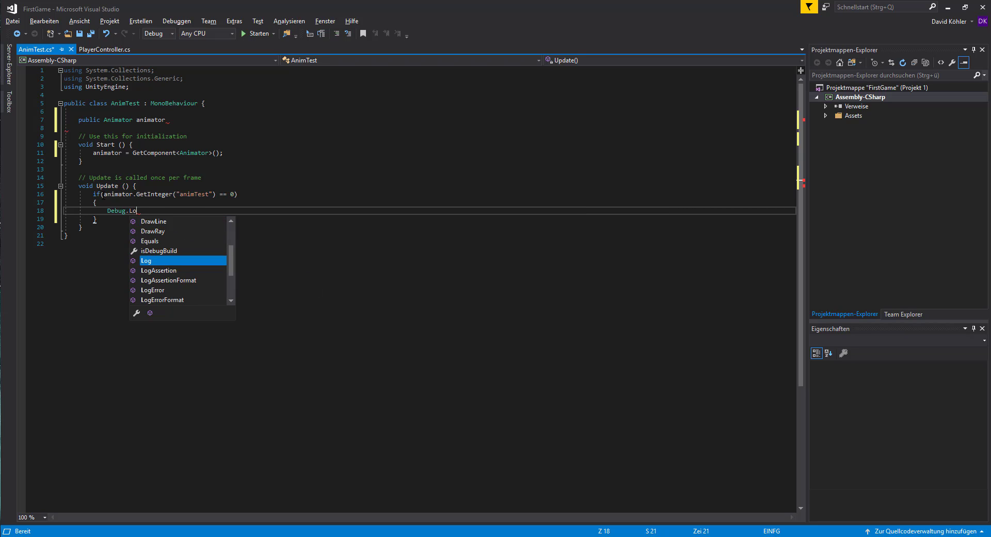
{"action": "type", "text": "og("}
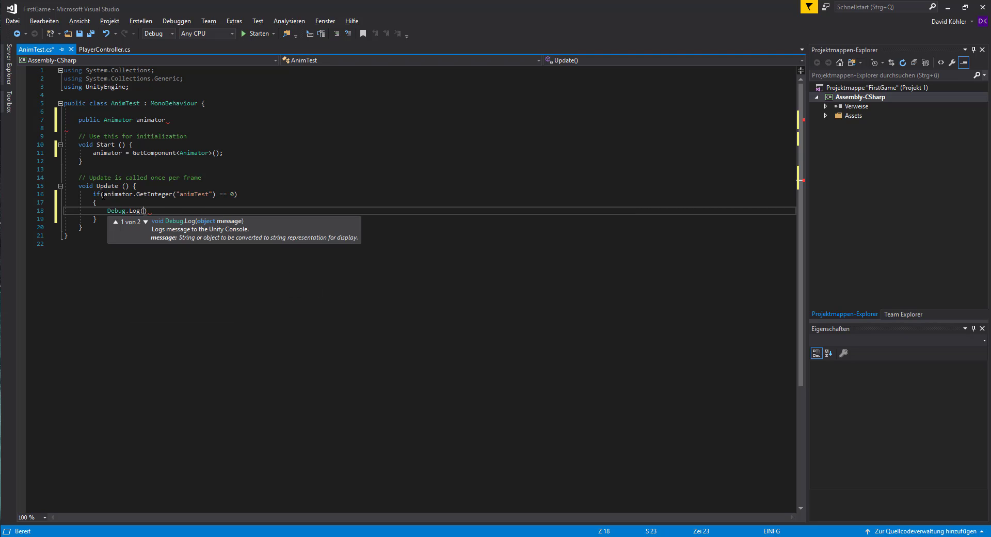
{"action": "type", "text": "\""}
{"action": "type", "text": "Genau "}
{"action": "type", "text": "richtig\""}
{"action": "type", "text": ");"}
Add an else branch with braces after the if block in Update().
{"action": "left_click", "coordinate": [95, 219]}
{"action": "key", "text": "Return"}
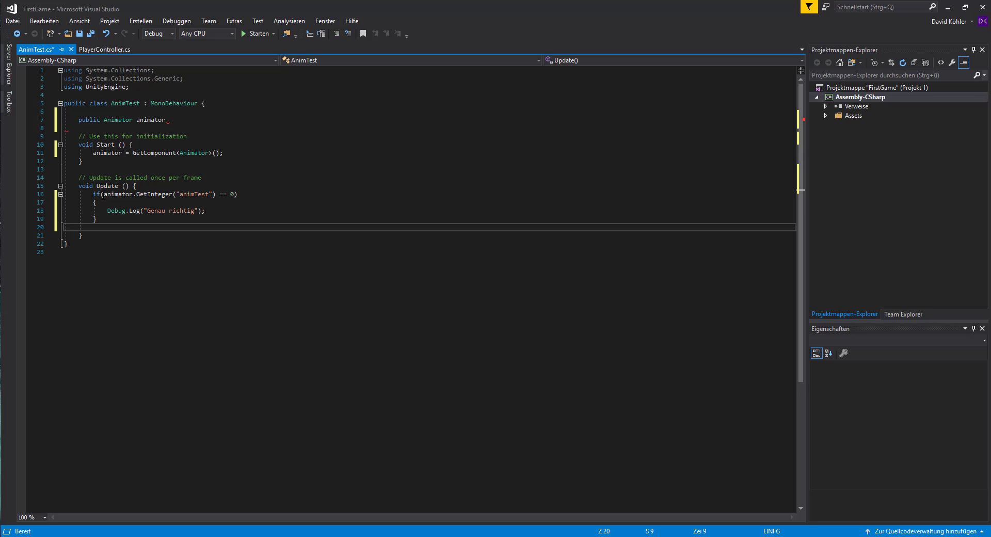
{"action": "type", "text": "el"}
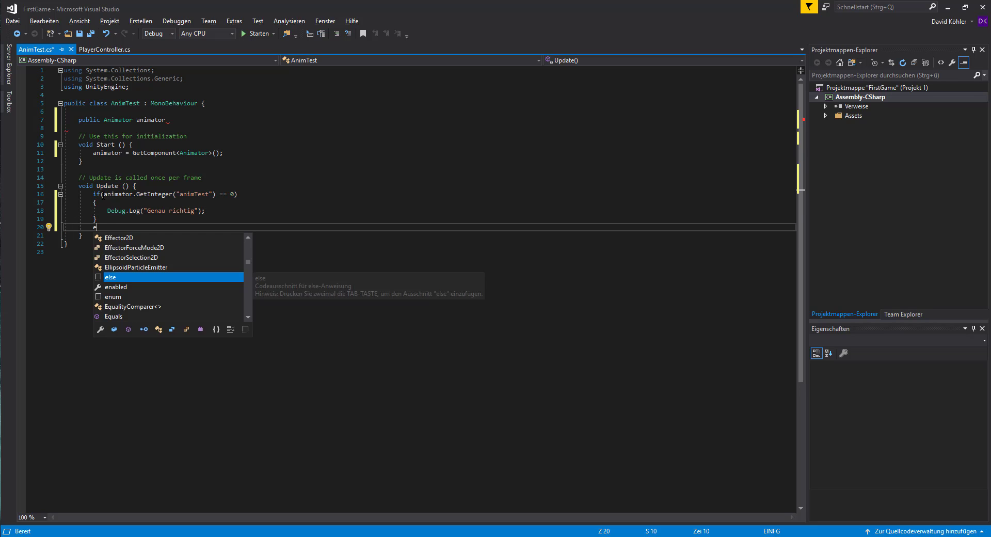
{"action": "key", "text": "Tab"}
{"action": "key", "text": "Return"}
{"action": "type", "text": "{"}
{"action": "key", "text": "Return"}
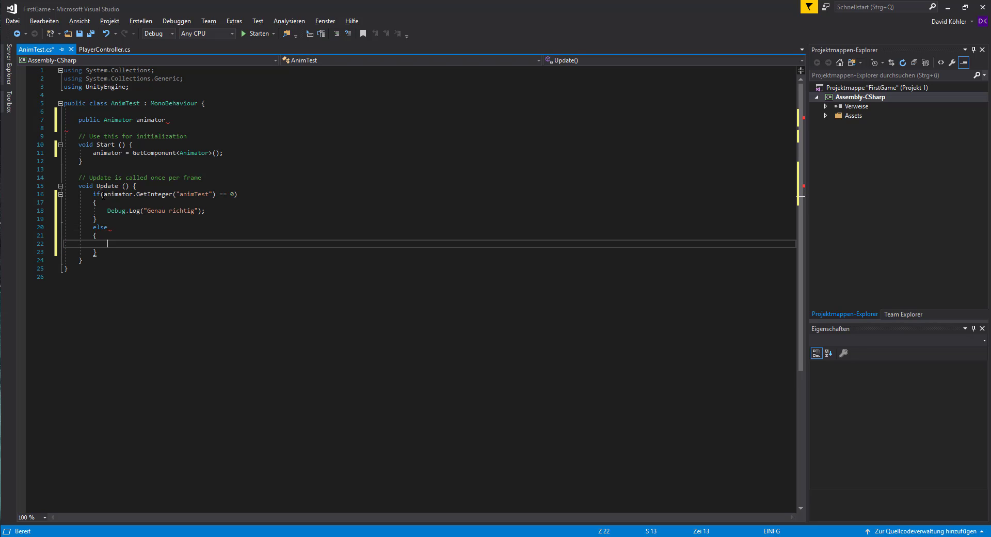
Put Debug.Log("Was anderes"); inside the else block, then return to Unity.
{"action": "type", "text": "Debug"}
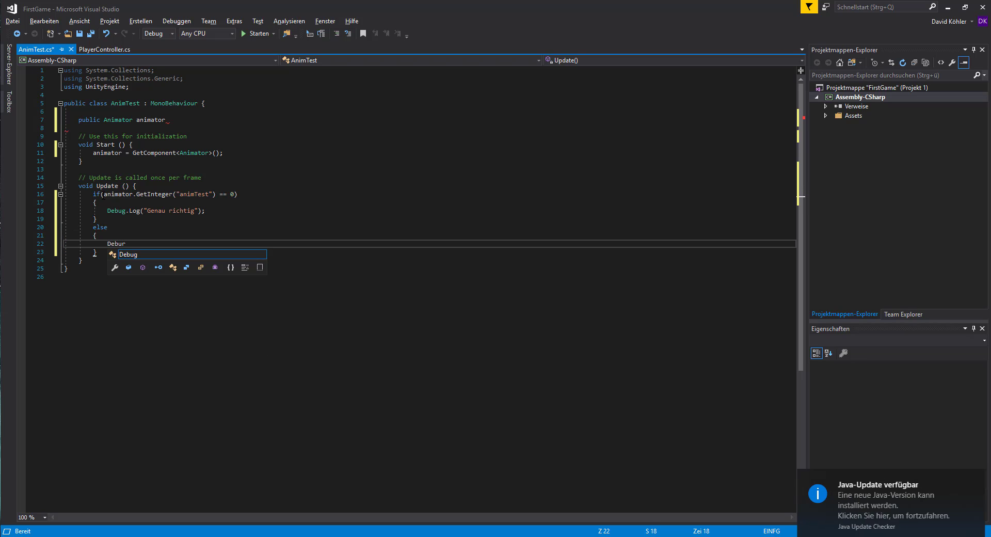
{"action": "key", "text": "Tab"}
{"action": "type", "text": "."}
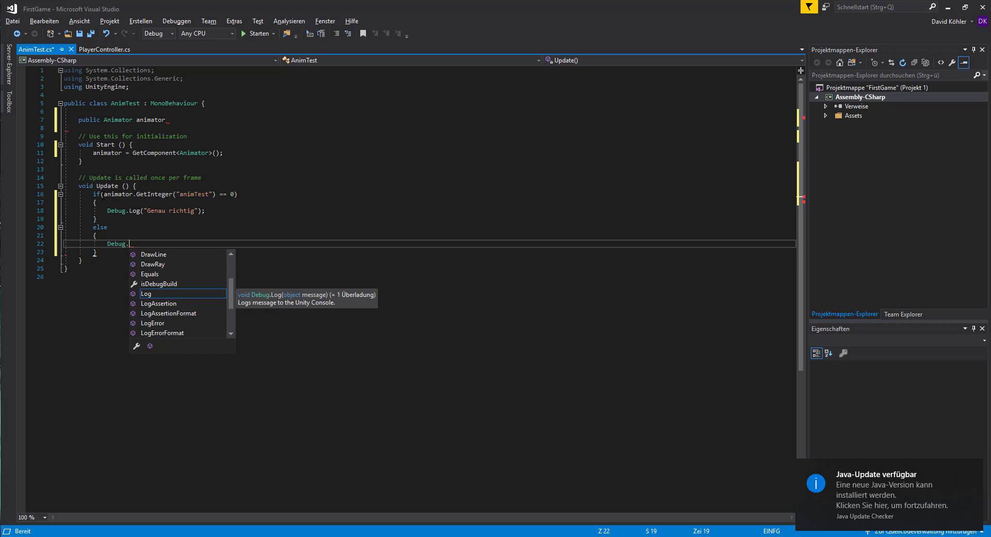
{"action": "key", "text": "Return"}
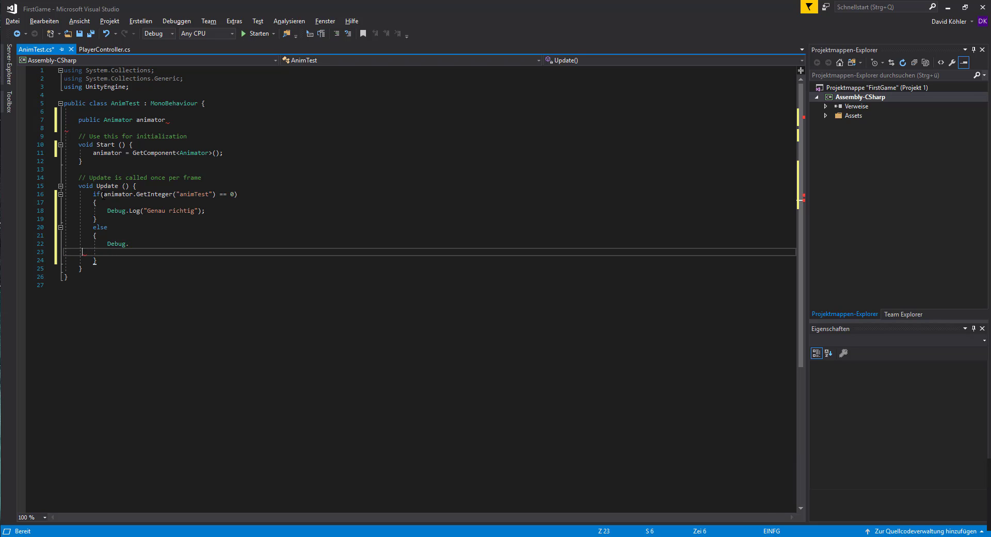
{"action": "key", "text": "BackSpace"}
{"action": "key", "text": "BackSpace"}
{"action": "key", "text": "BackSpace"}
{"action": "key", "text": "BackSpace"}
{"action": "type", "text": "Lo"}
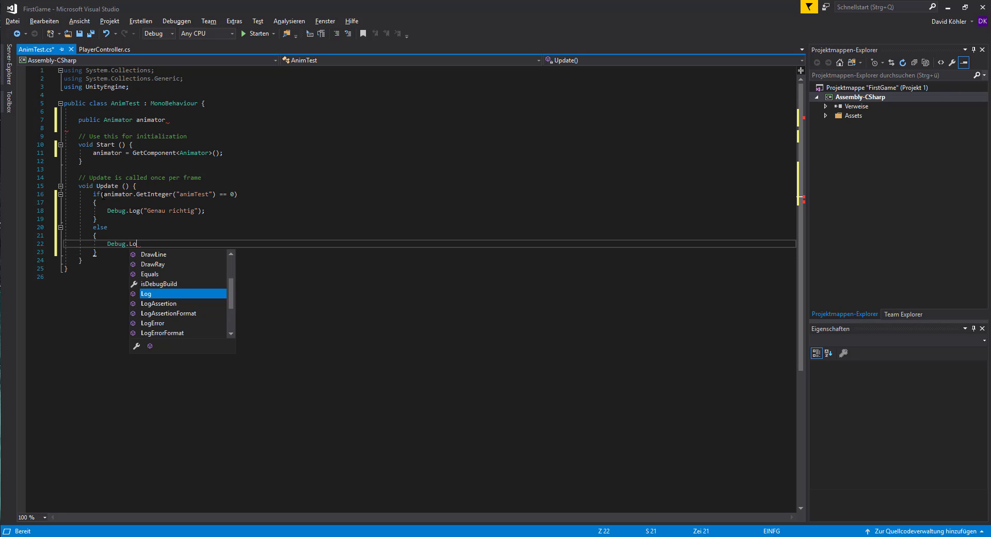
{"action": "type", "text": "g("}
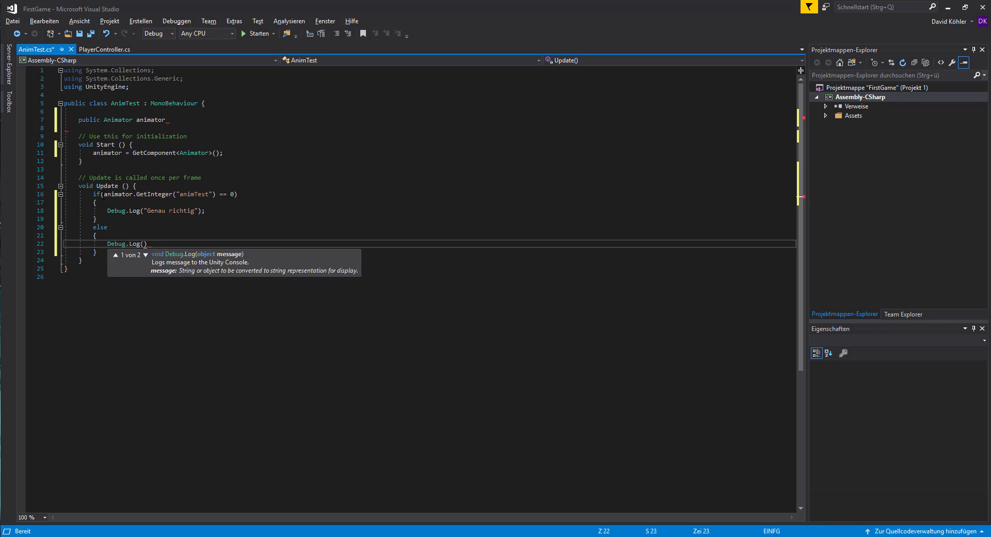
{"action": "type", "text": "\"W"}
{"action": "type", "text": "as anderes"}
{"action": "type", "text": "\");"}
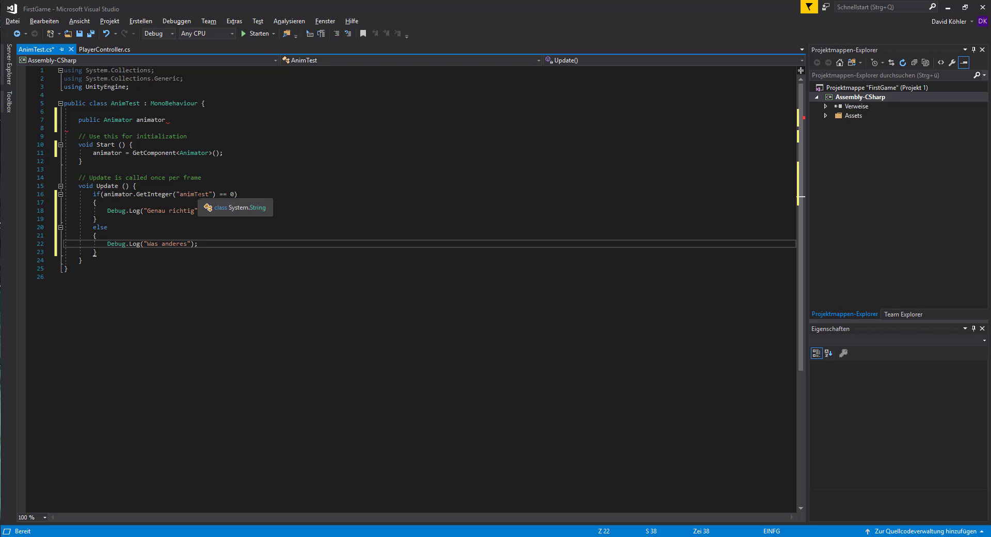
{"action": "key", "text": "alt+Tab"}
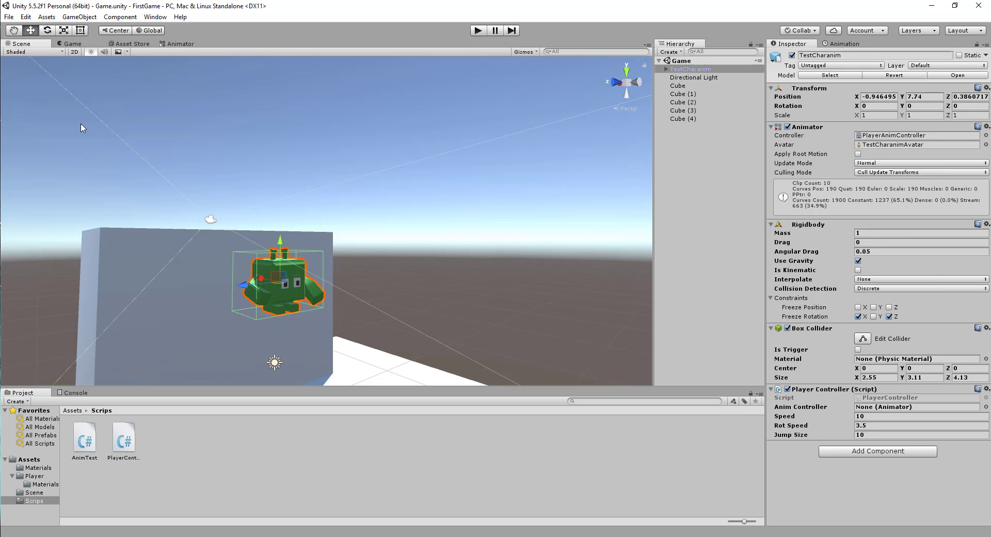
Check the Animator parameter name, change "animTest" to "AnimTest" in GetInteger, and save.
{"action": "left_click", "coordinate": [176, 44]}
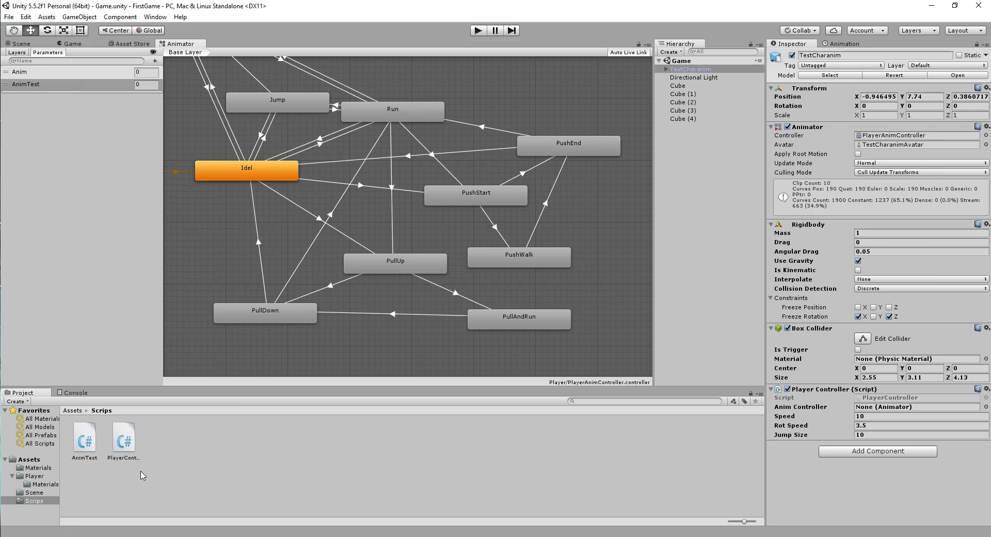
{"action": "key", "text": "alt+Tab"}
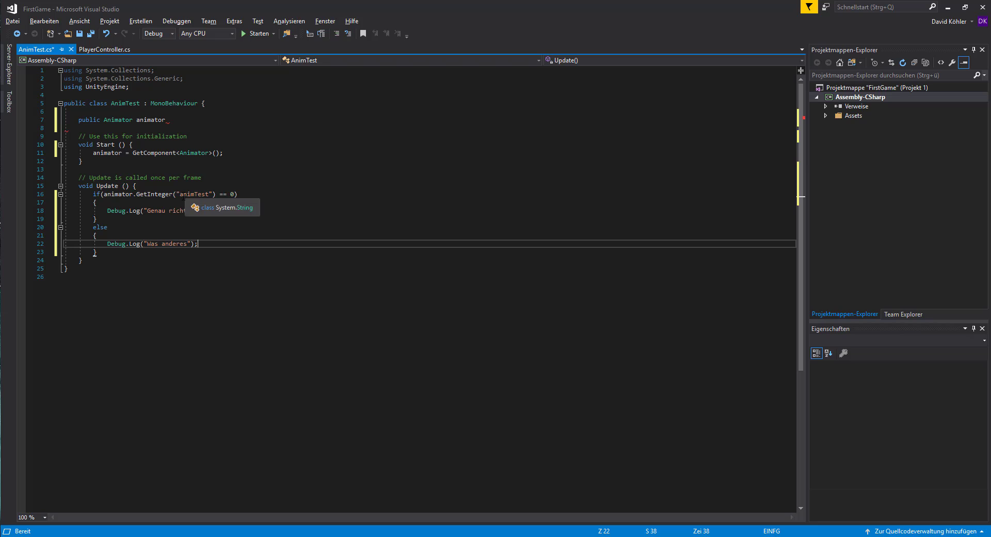
{"action": "left_click", "coordinate": [182, 194]}
{"action": "key", "text": "BackSpace"}
{"action": "type", "text": "A"}
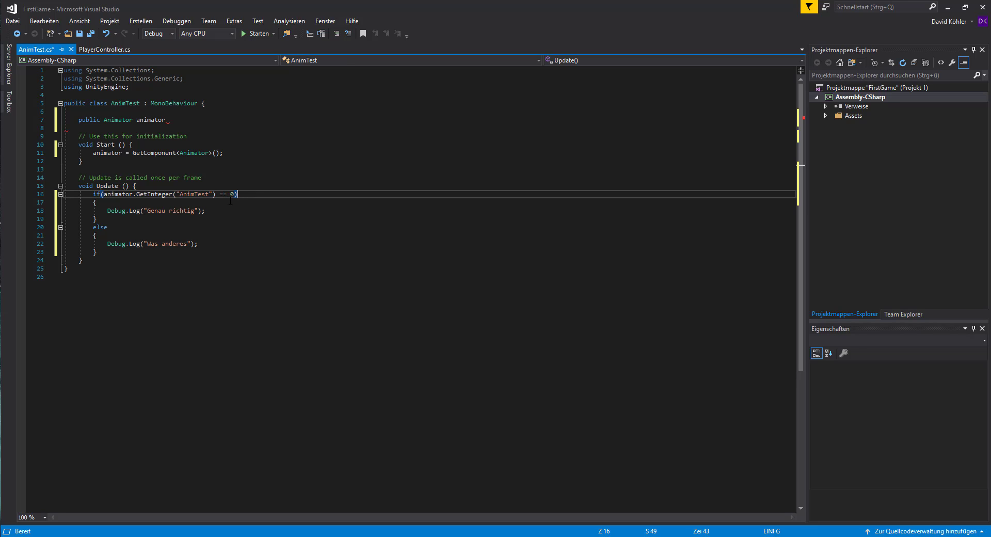
{"action": "key", "text": "ctrl+s"}
{"action": "key", "text": "alt+Tab"}
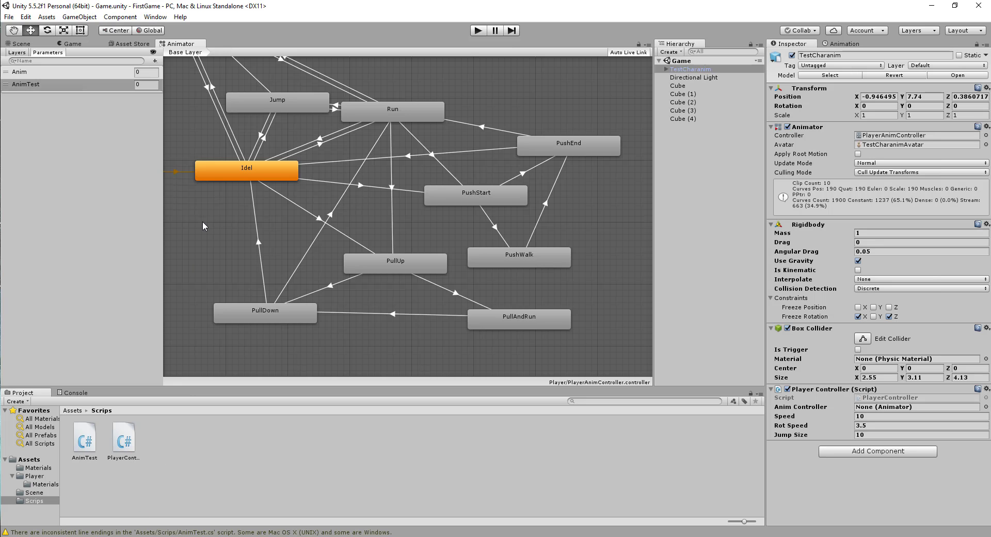
Attach AnimTest.cs to TestCharanim and add the missing semicolon after 'public Animator animator'.
{"action": "left_click", "coordinate": [21, 45]}
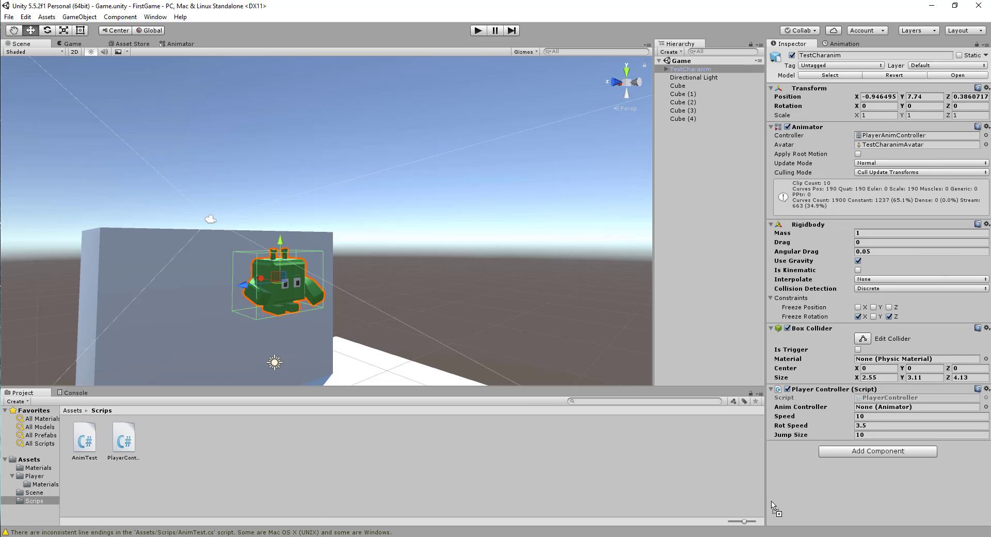
{"action": "left_click_drag", "start_coordinate": [91, 438], "coordinate": [796, 486]}
{"action": "key", "text": "alt+Tab"}
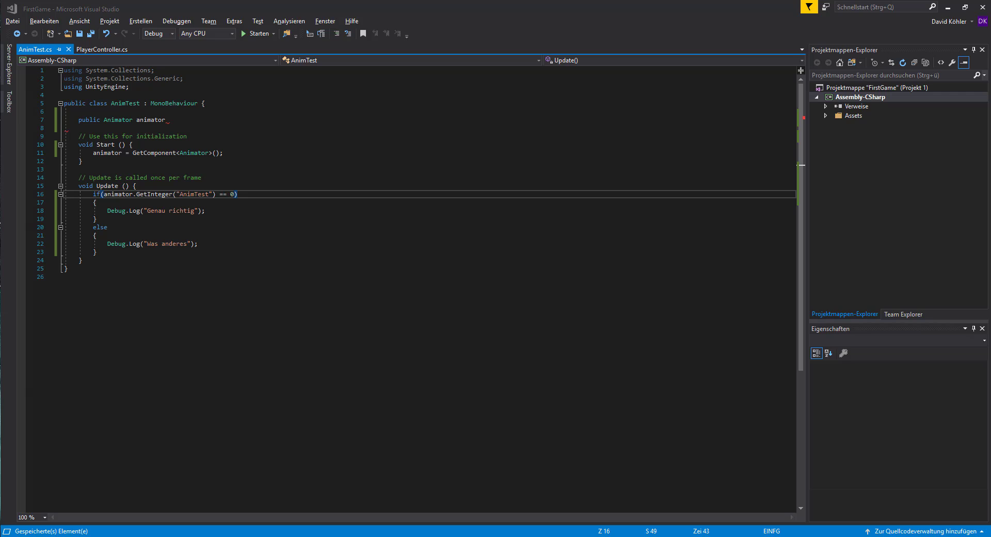
{"action": "key", "text": "alt+Tab"}
{"action": "key", "text": "alt+Tab"}
{"action": "left_click", "coordinate": [185, 127]}
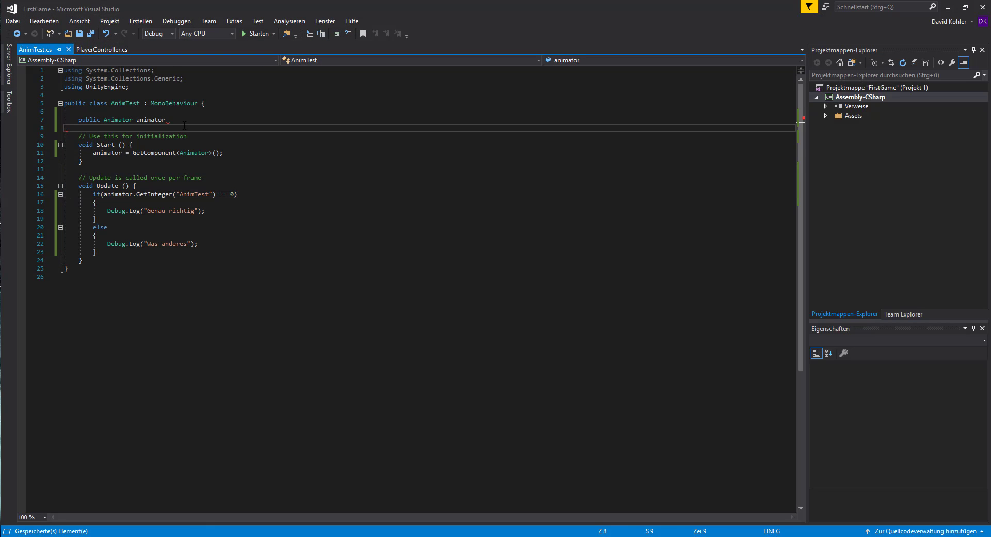
{"action": "left_click", "coordinate": [188, 121]}
{"action": "type", "text": ";"}
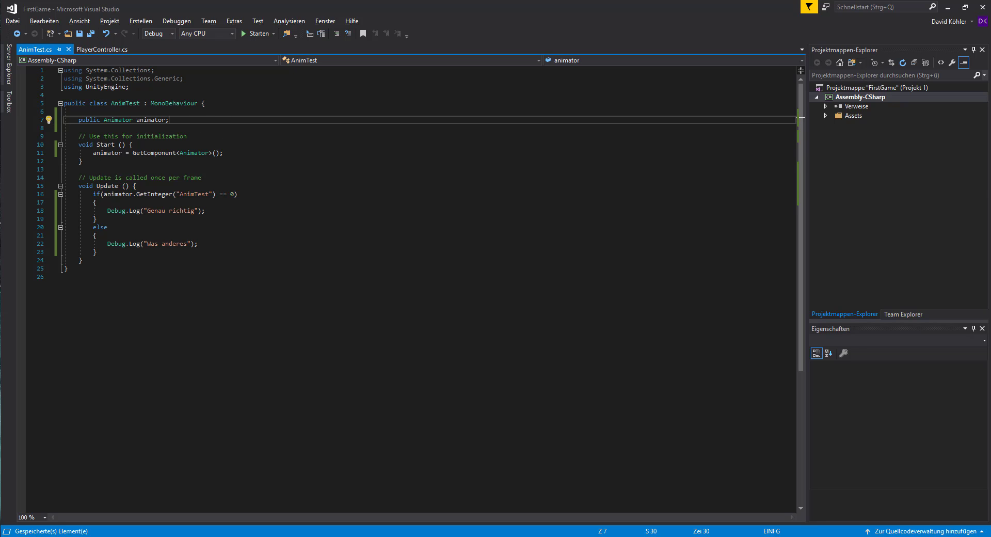
{"action": "key", "text": "alt+Tab"}
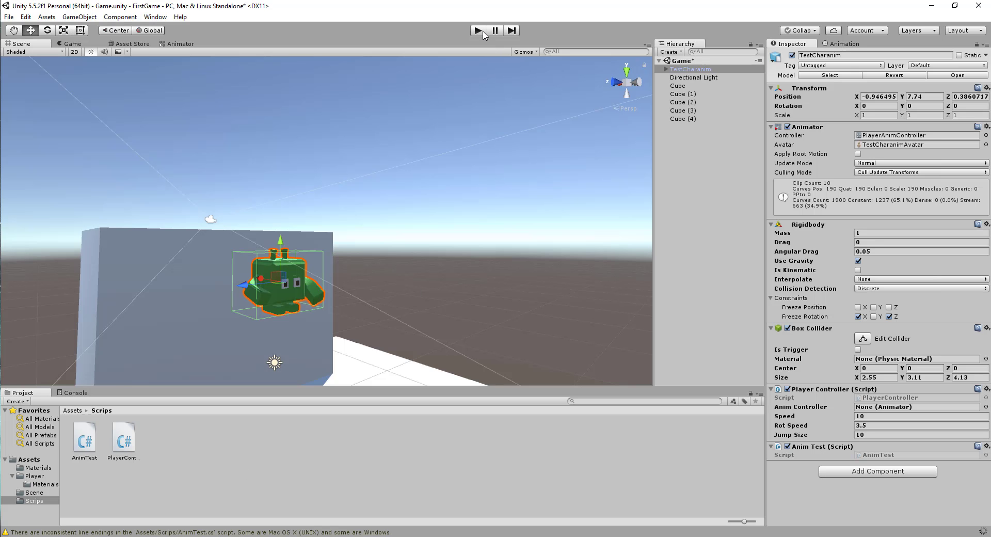
Enter Play mode and watch the Console log "Genau richtig" with AnimTest at 0.
{"action": "left_click", "coordinate": [483, 33]}
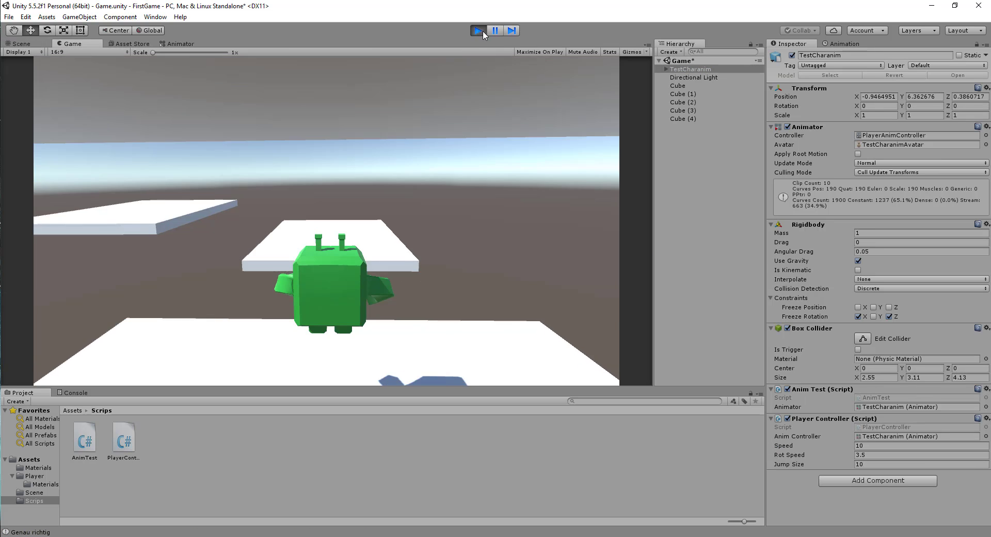
{"action": "left_click", "coordinate": [76, 393]}
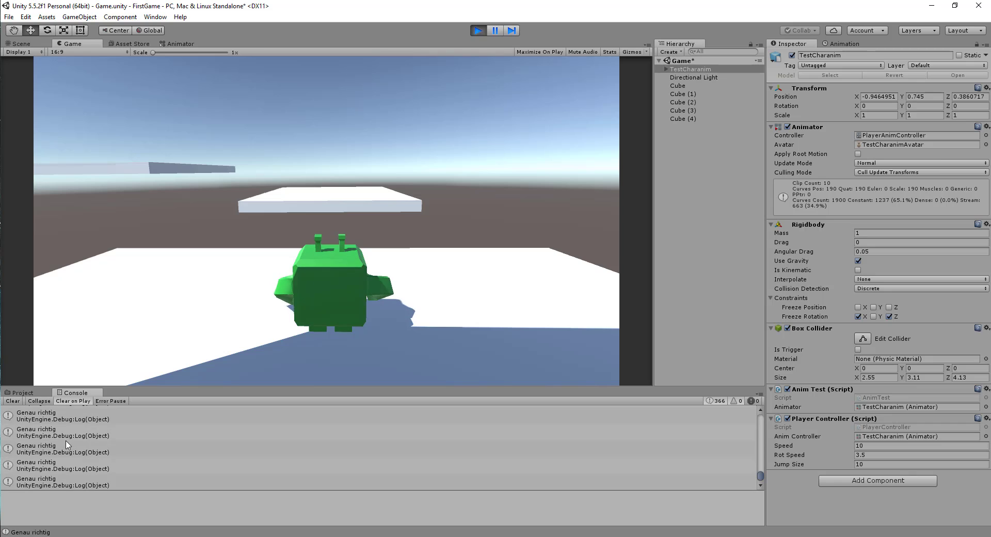
{"action": "left_click", "coordinate": [181, 44]}
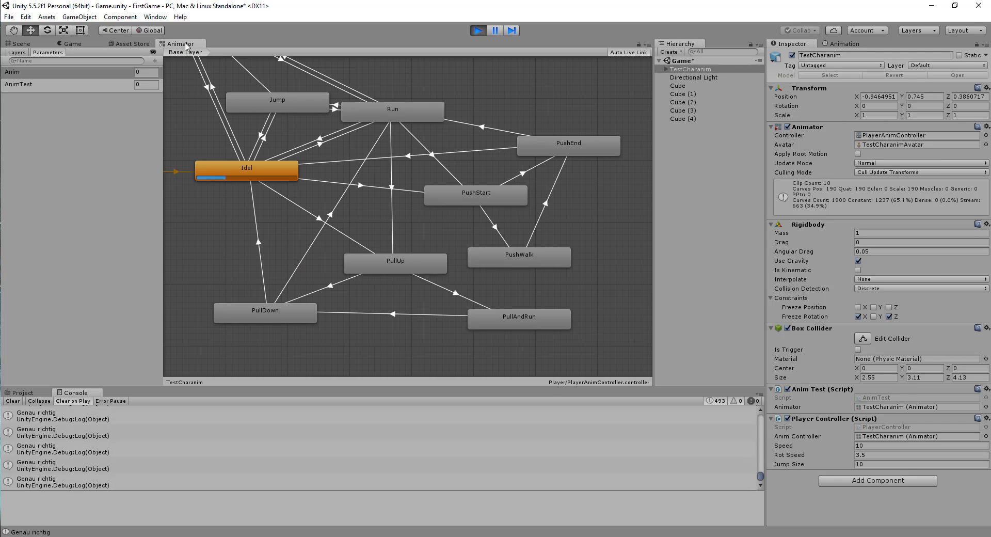
Enter 1 for the AnimTest Animator parameter, see 'Was anderes' logged, then return to AnimTest.cs.
{"action": "left_click", "coordinate": [146, 85]}
{"action": "type", "text": "1"}
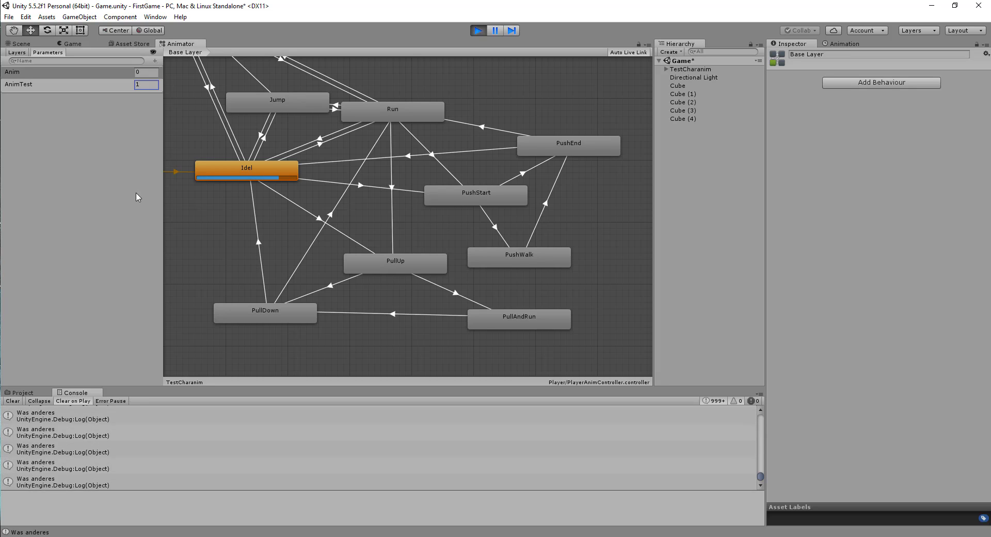
{"action": "left_click", "coordinate": [17, 44]}
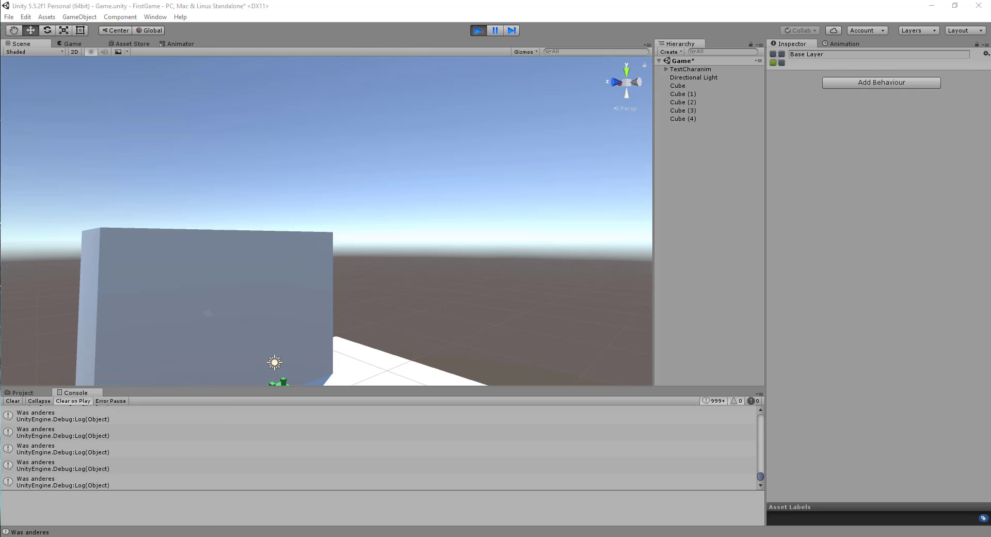
{"action": "key", "text": "alt+Tab"}
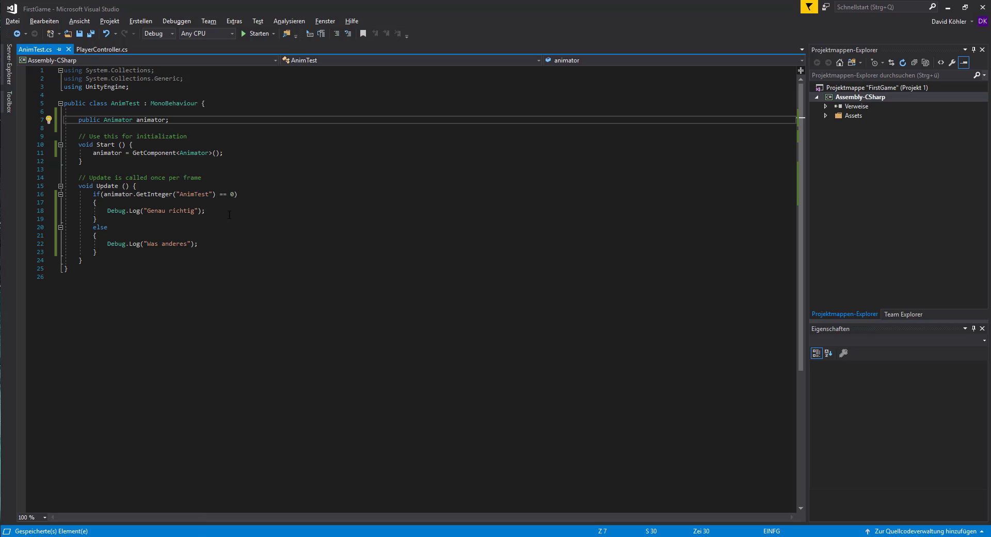